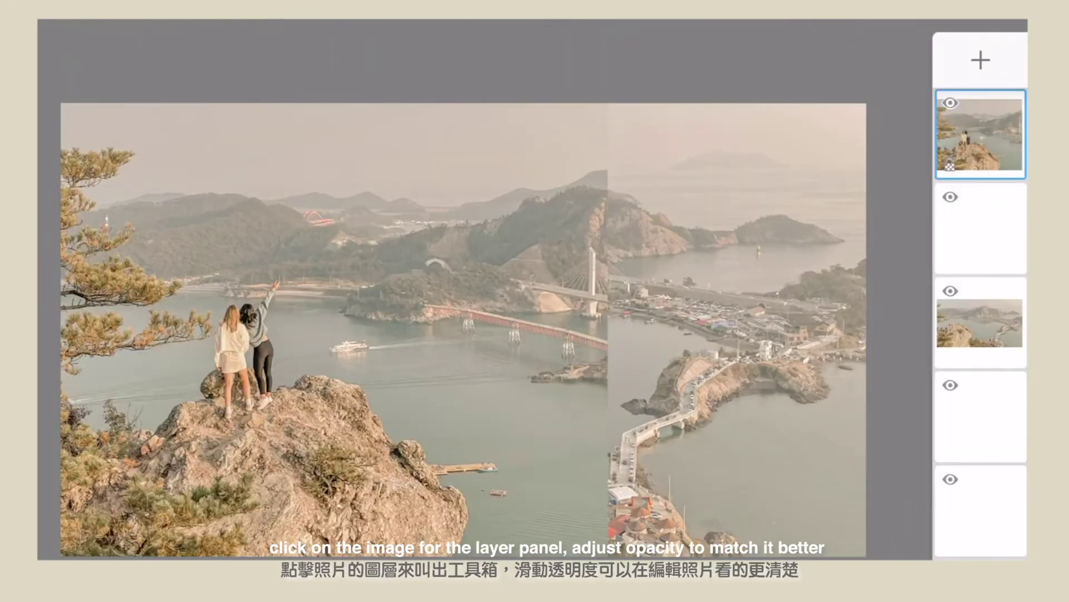
Line up the top photo layer with the background photo at reduced opacity and return its opacity to 100%.
click(980, 134)
drag(889, 411, 776, 411)
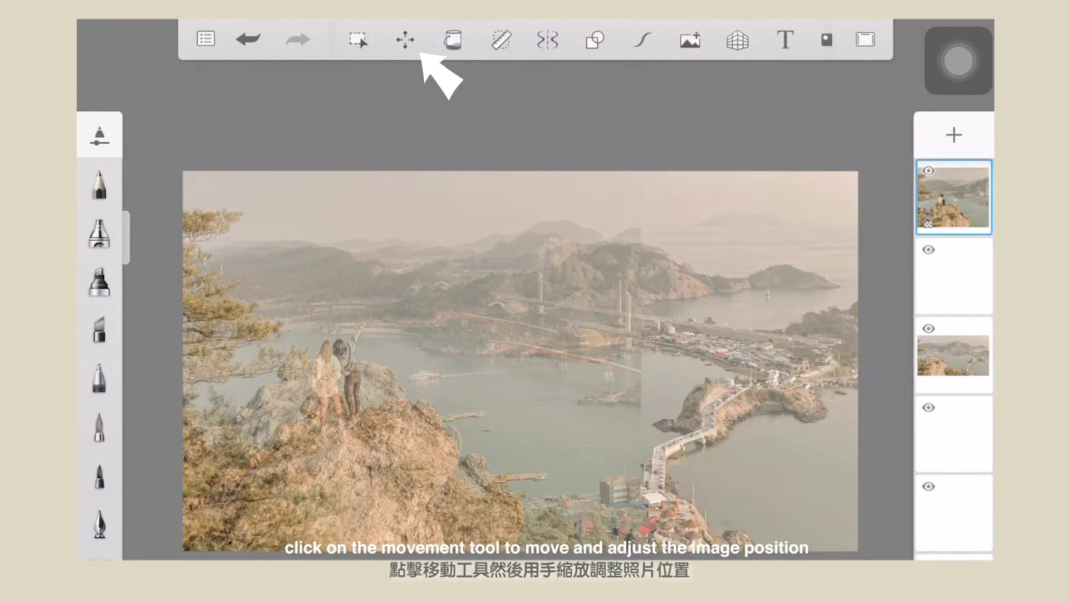
click(406, 39)
drag(345, 268, 321, 270)
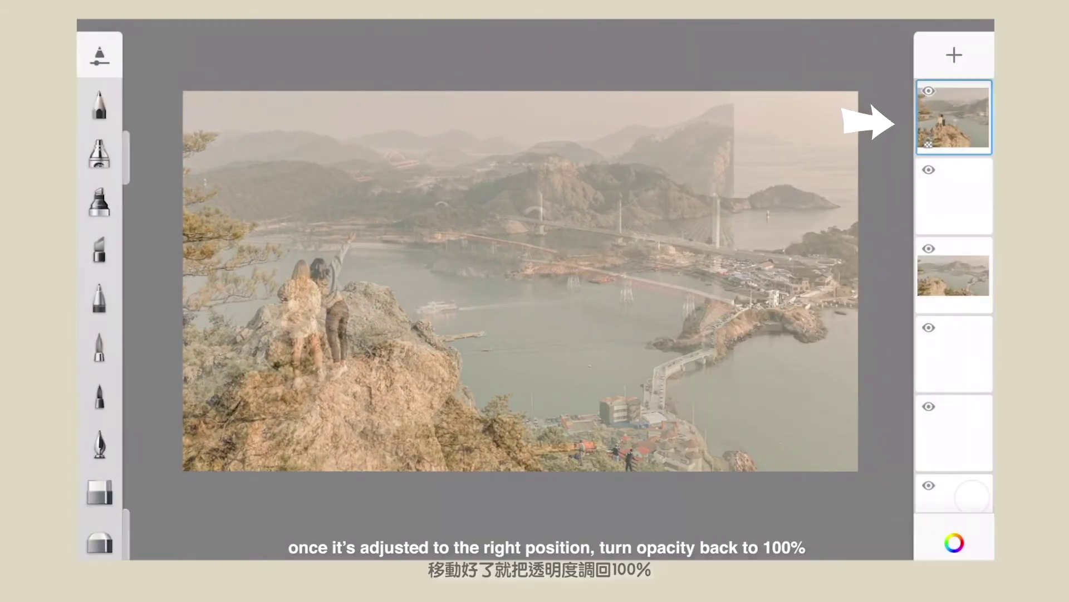
click(953, 116)
drag(764, 349, 827, 349)
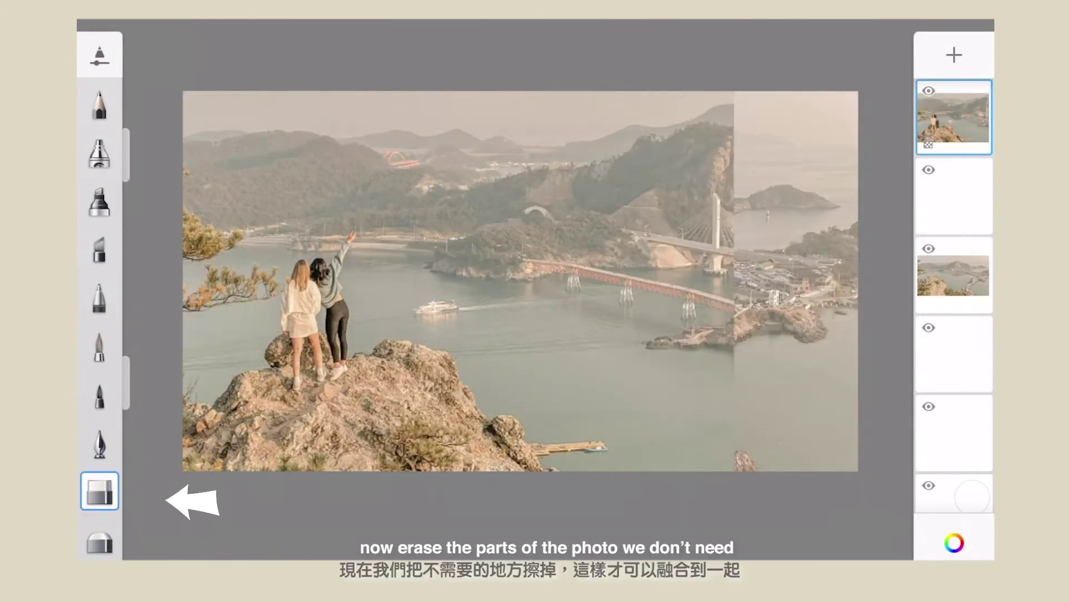
Set up the Hard Eraser with size 72.2 and amount erased 82%.
click(100, 490)
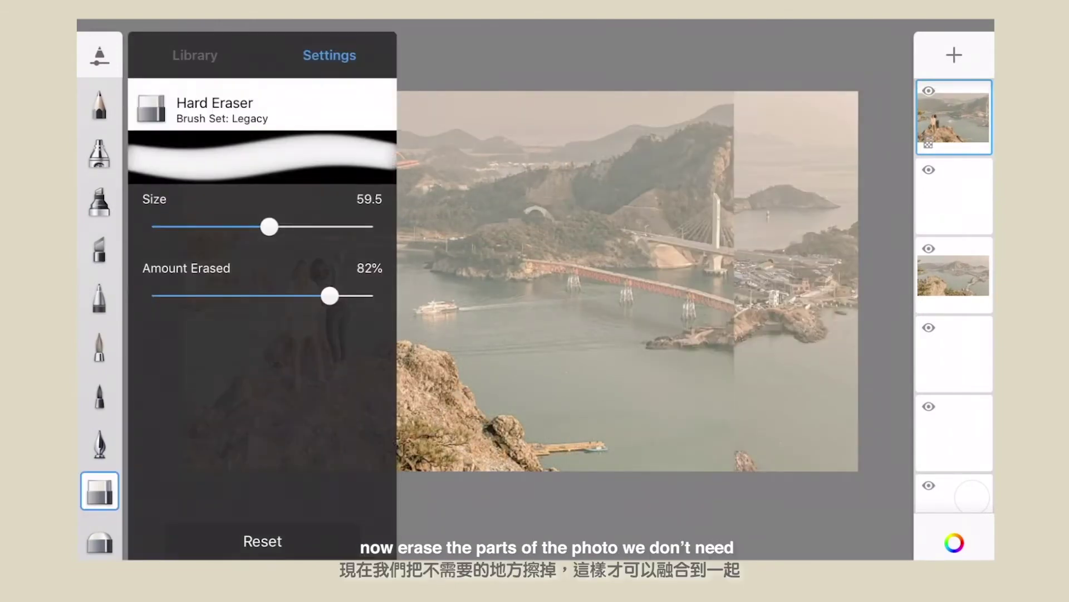
drag(270, 226, 300, 226)
drag(330, 295, 370, 296)
drag(306, 227, 283, 226)
drag(370, 295, 330, 296)
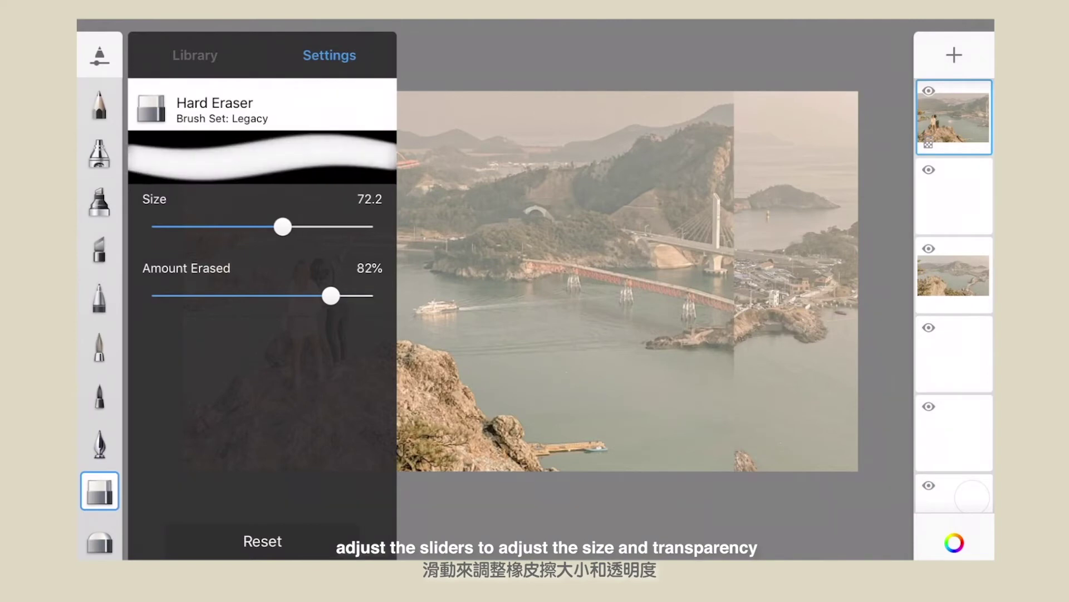
Erase the duplicated sea, bridge and mountain background from the top photo layer.
drag(677, 111, 669, 312)
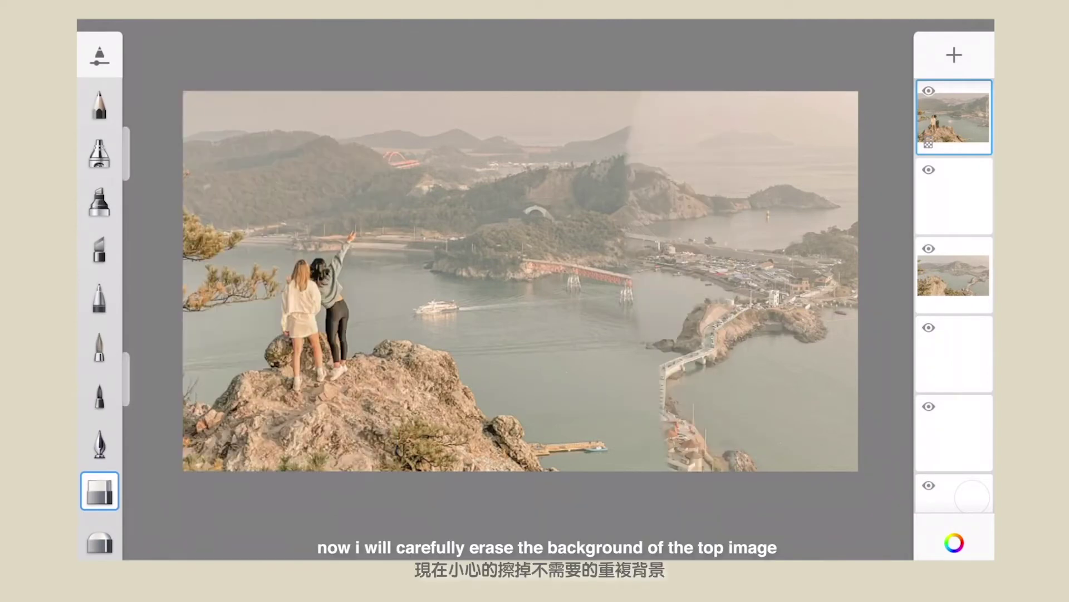
drag(619, 128, 652, 429)
drag(557, 139, 629, 468)
drag(195, 142, 407, 179)
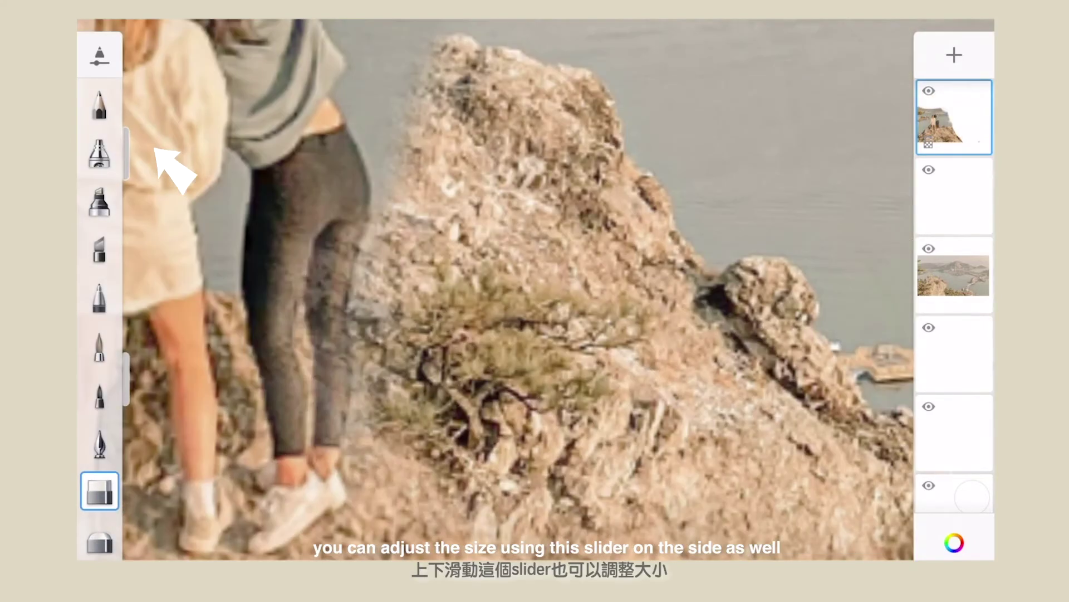
Reduce the eraser size and erase the leftover background around the two women and along the rock's edges.
drag(126, 153, 126, 237)
drag(362, 357, 367, 262)
scroll(518, 290, up, 3)
drag(357, 326, 348, 203)
scroll(518, 290, up, 3)
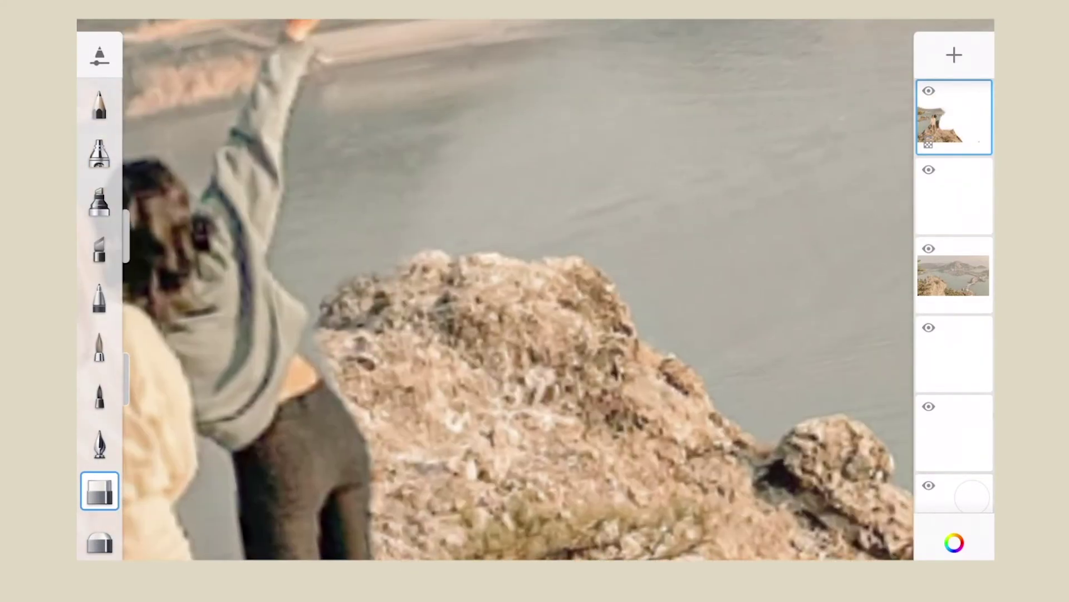
drag(276, 340, 296, 276)
scroll(518, 290, up, 1)
click(375, 181)
scroll(518, 289, down, 6)
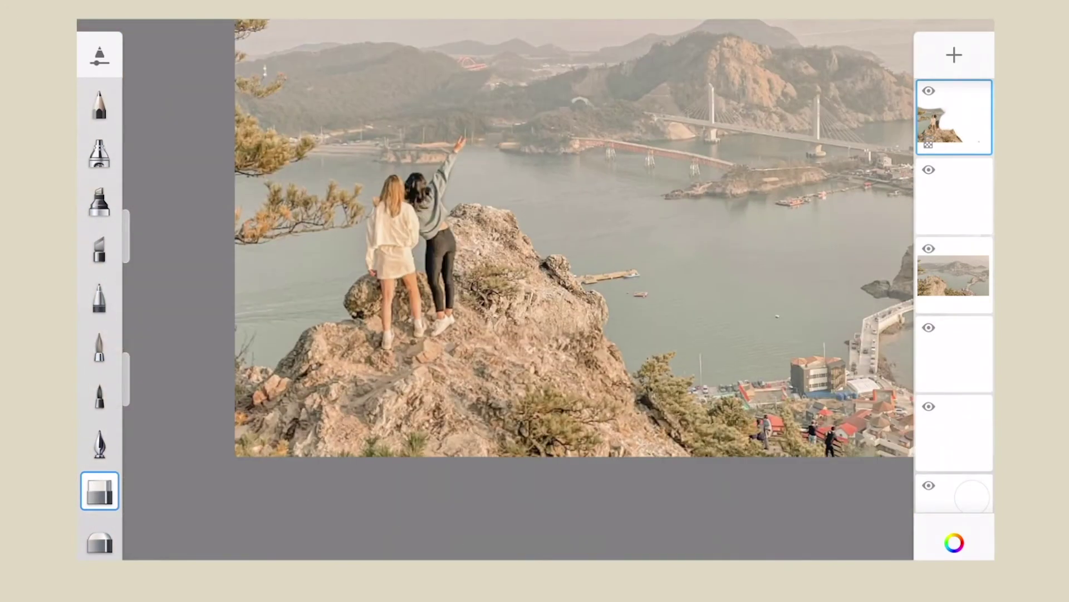
scroll(518, 289, up, 3)
scroll(446, 167, up, 4)
scroll(418, 203, down, 8)
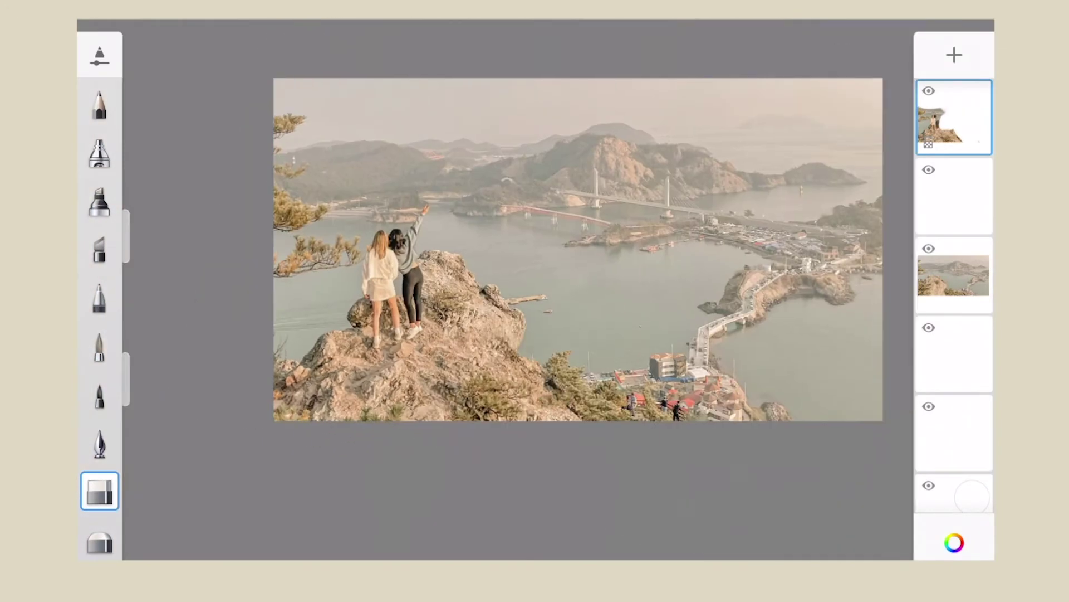
Compare the top layer's blend with the background photo by varying its opacity, ending at 100%.
click(953, 117)
drag(794, 347, 876, 347)
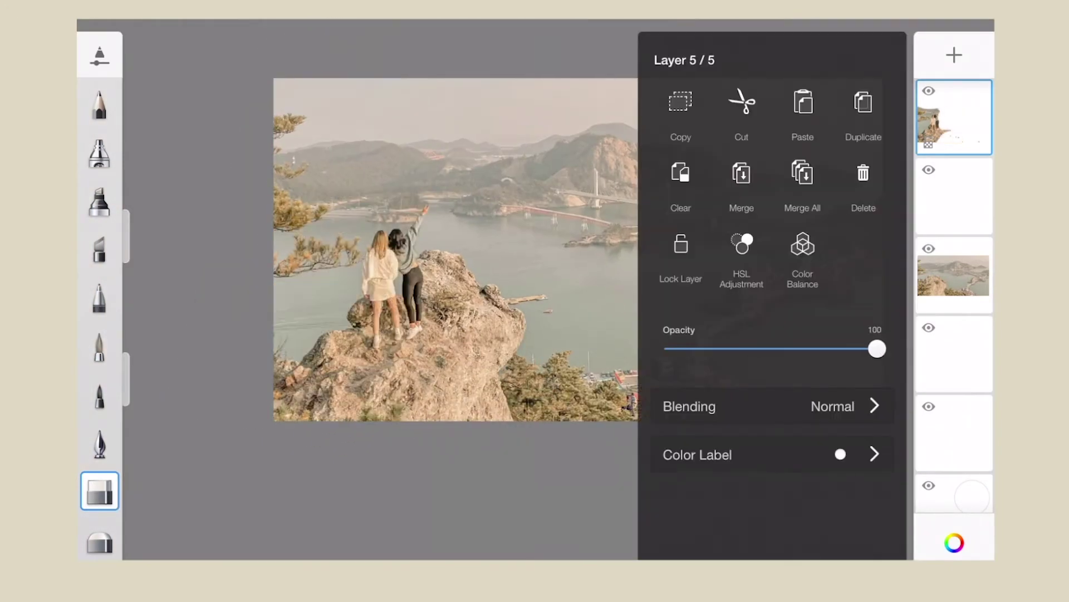
click(493, 339)
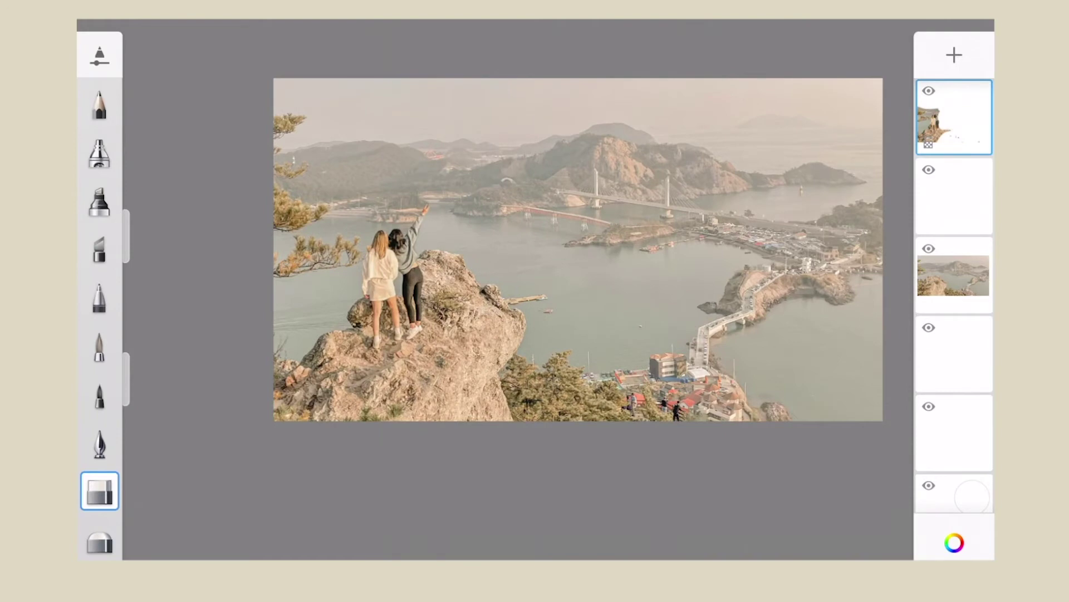
drag(578, 250, 506, 261)
click(954, 117)
mouse_move(876, 347)
mouse_down()
mouse_move(809, 347)
mouse_move(877, 347)
mouse_up()
click(502, 290)
click(944, 83)
click(944, 83)
click(944, 83)
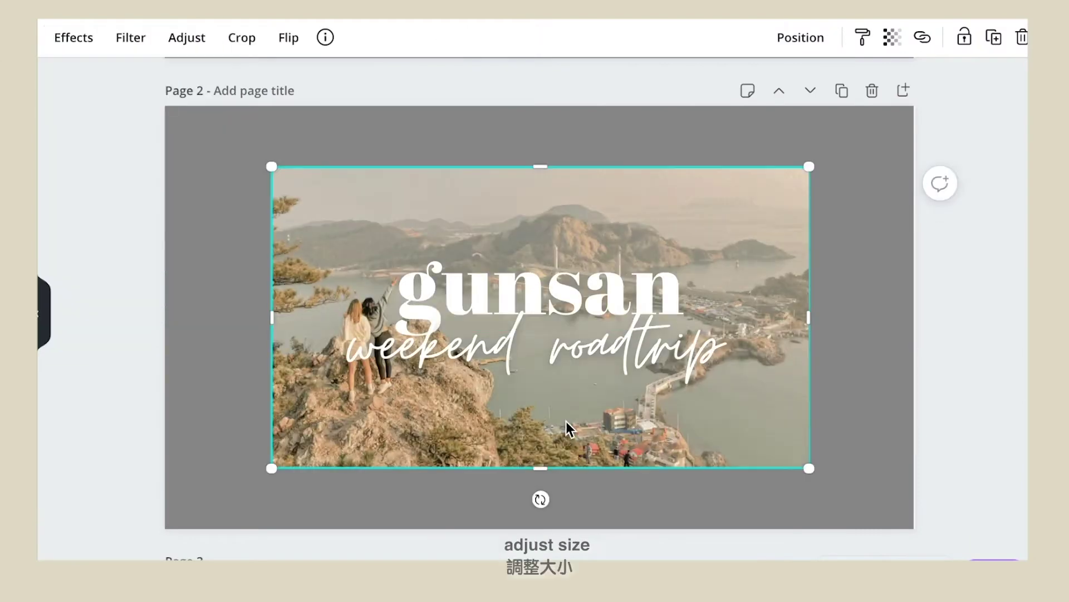
In Canva, enlarge the blended photo to fill page 2 and scale it slightly past the page edges within its crop.
drag(520, 388, 414, 327)
drag(701, 406, 915, 528)
double_click(202, 117)
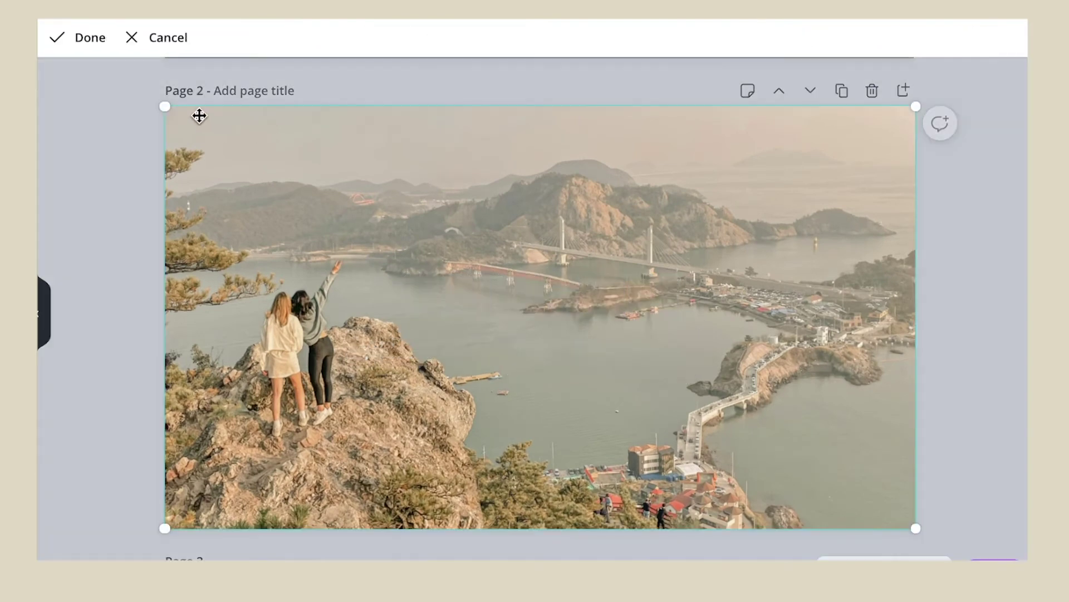
drag(157, 106, 130, 91)
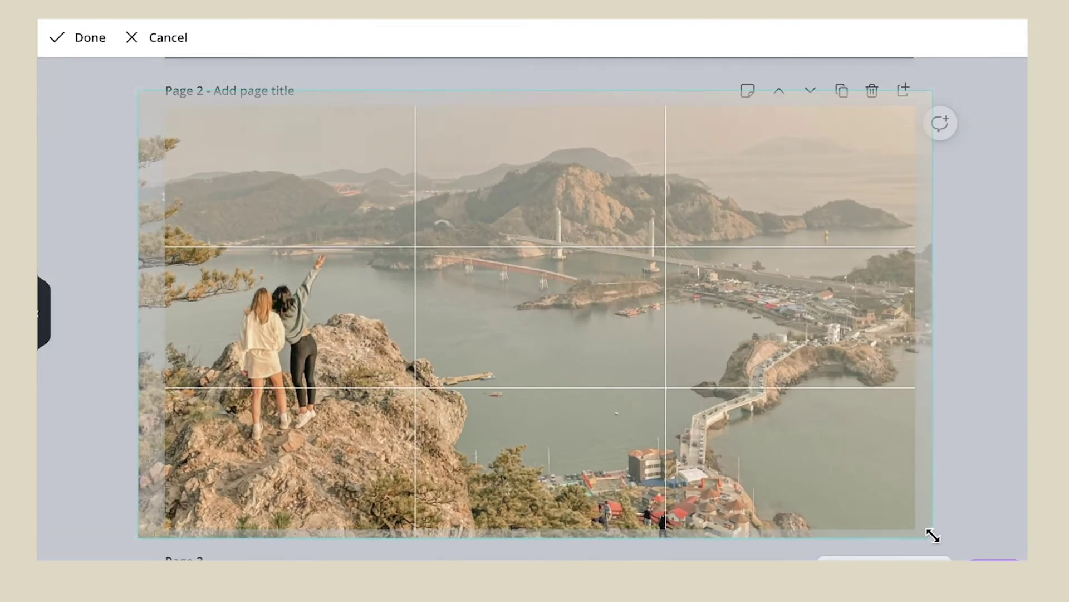
click(976, 442)
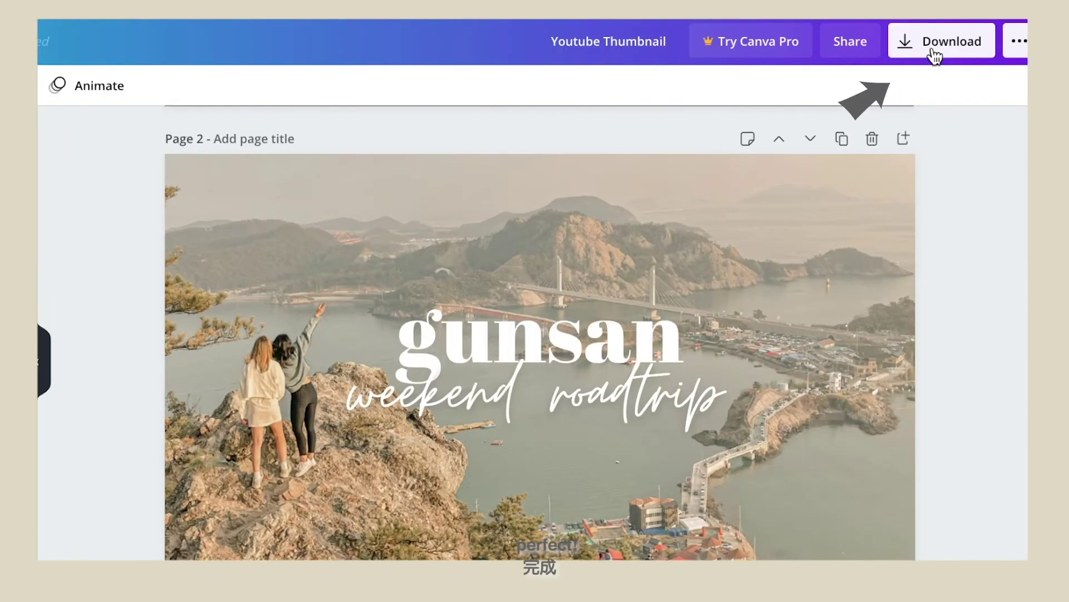
Download only page 2 of the thumbnail design as a PNG.
click(934, 54)
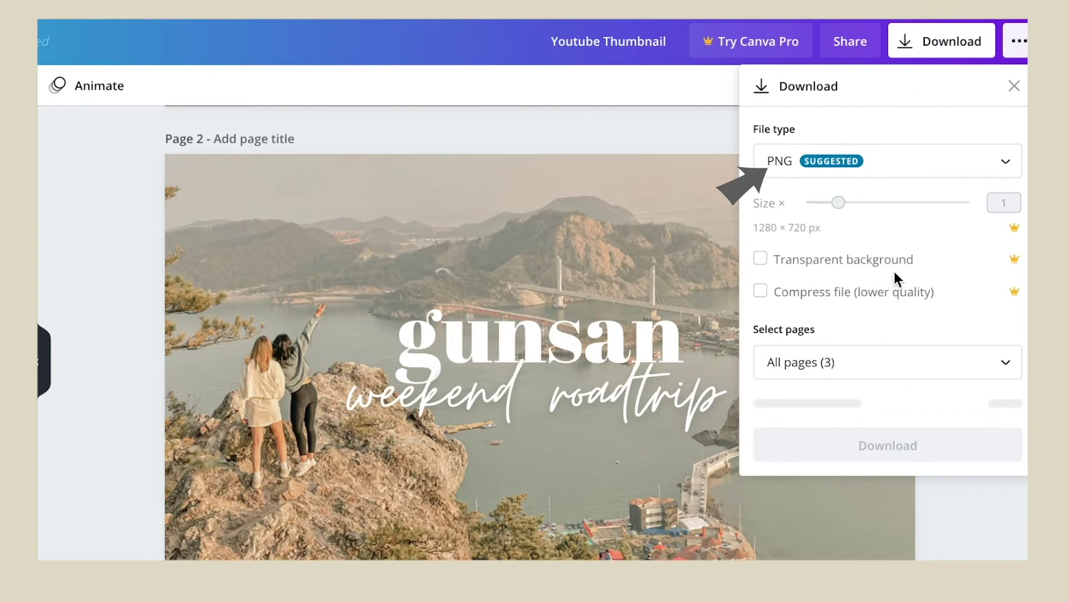
click(885, 372)
click(869, 199)
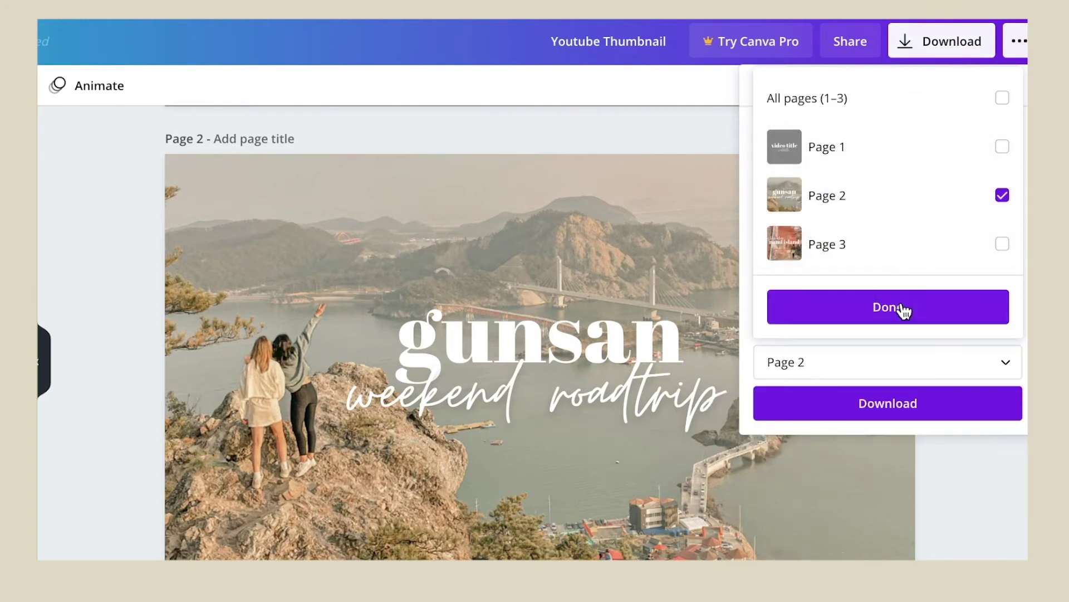
click(902, 308)
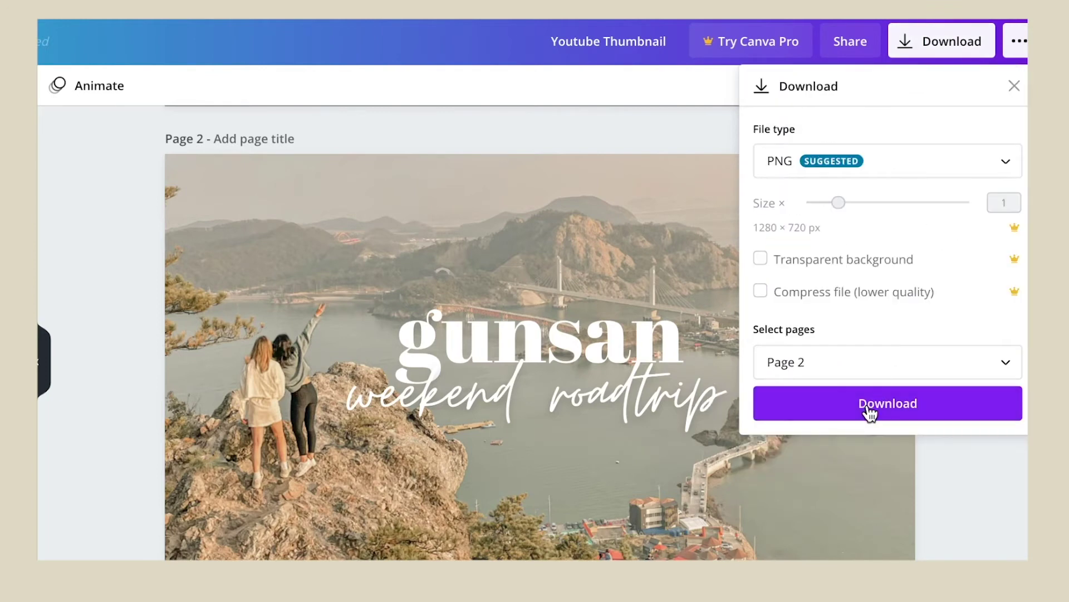
click(871, 411)
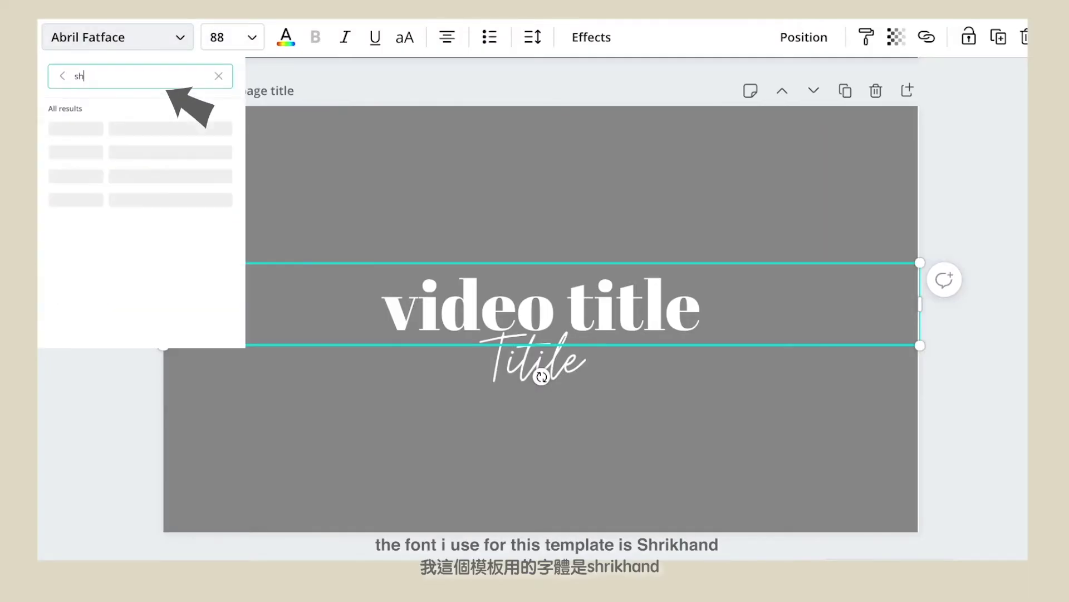
Change the title font to Shrikhand and replace the word "video" with "tutorial".
text(rik)
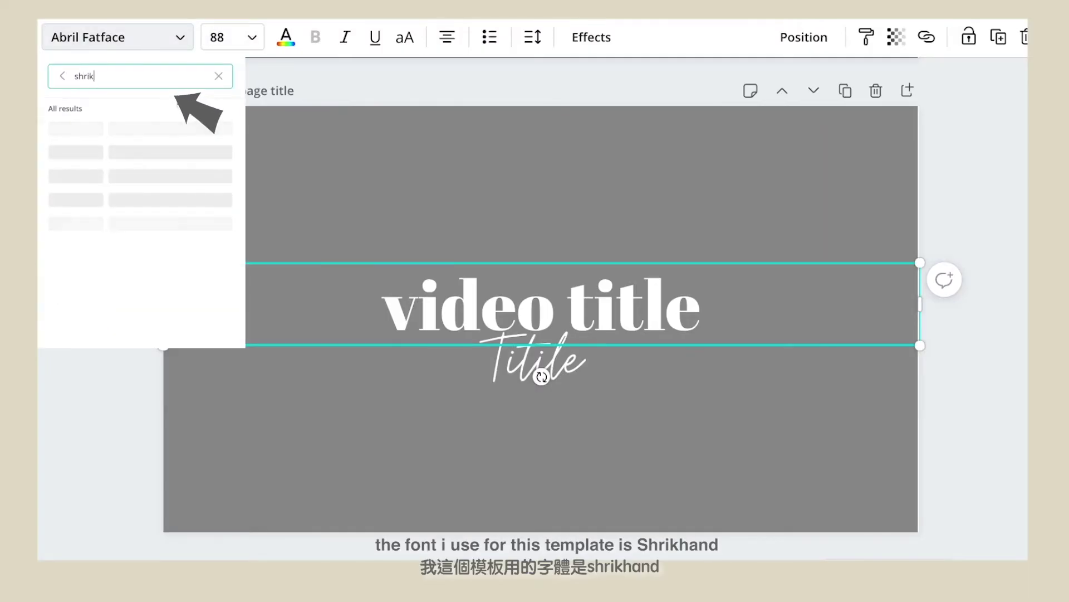
click(146, 132)
drag(559, 298, 315, 299)
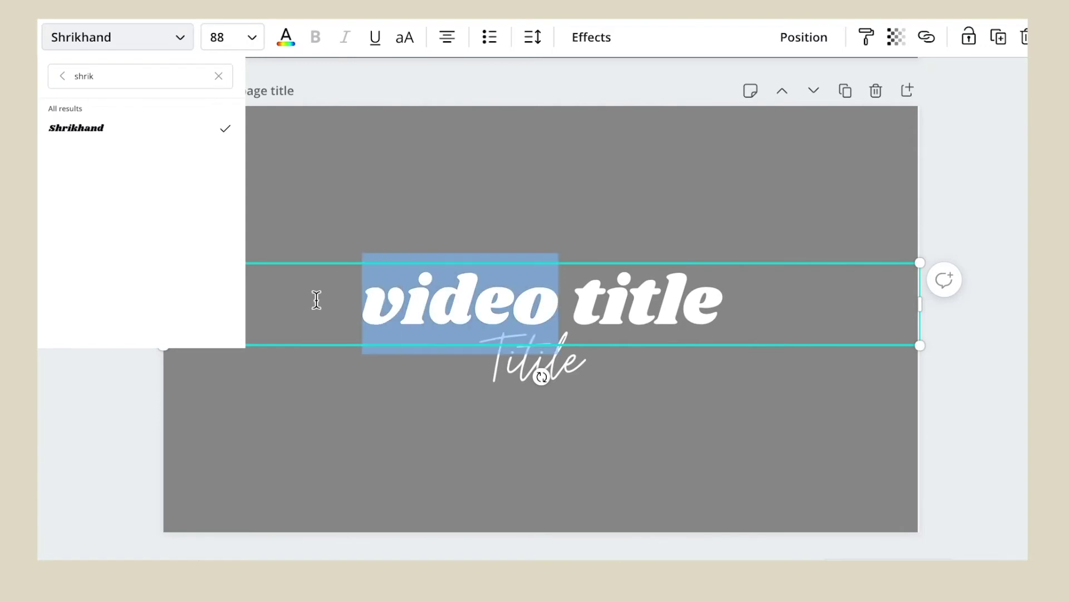
text(tutorial)
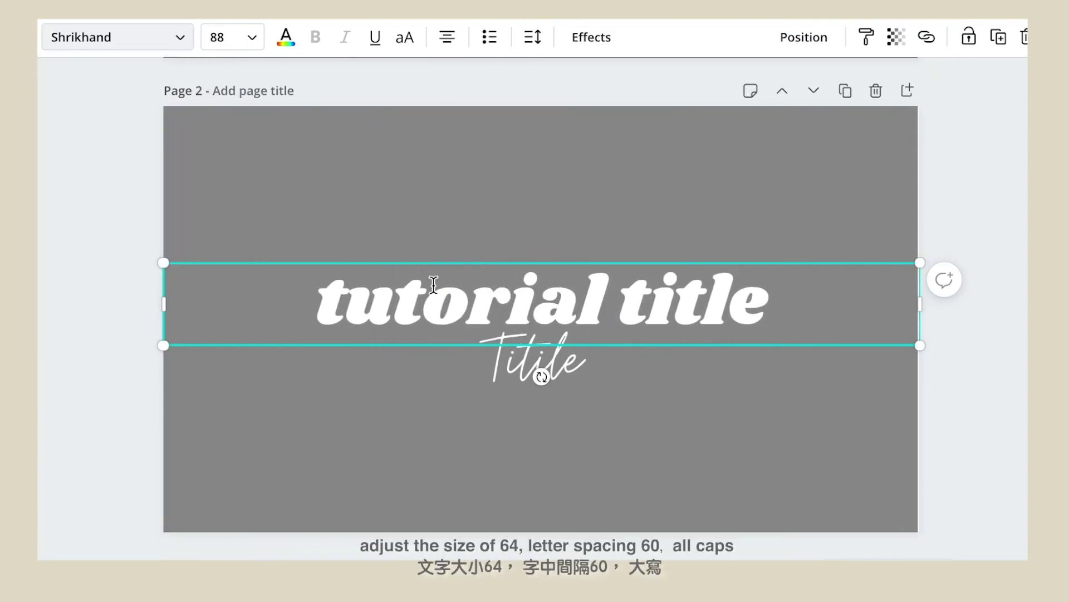
Format the title with font size 64, letter spacing 60 and all caps.
click(240, 40)
text(64)
key(Return)
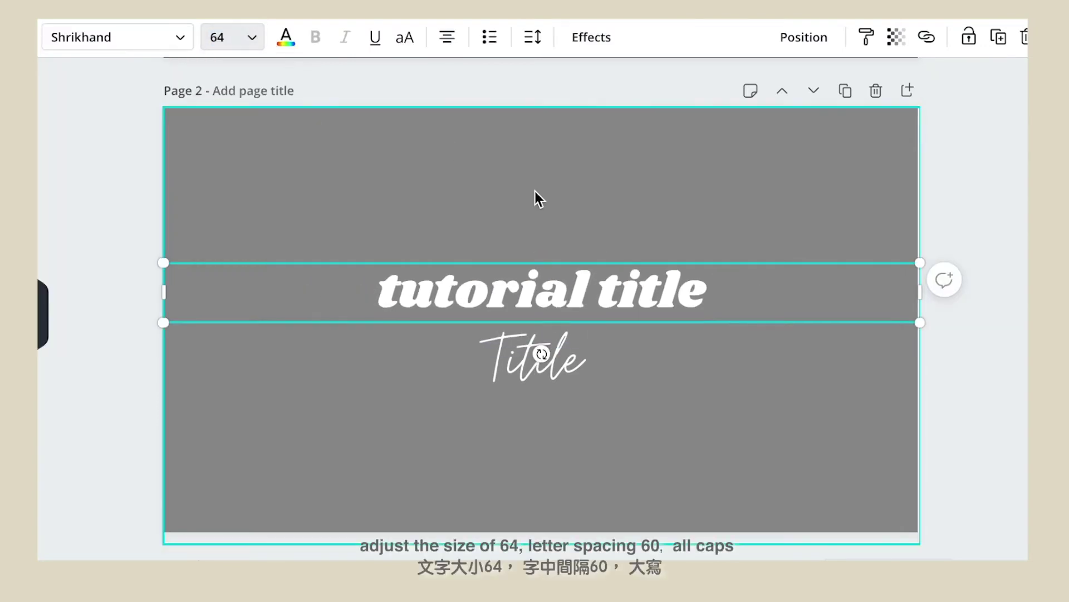
click(533, 38)
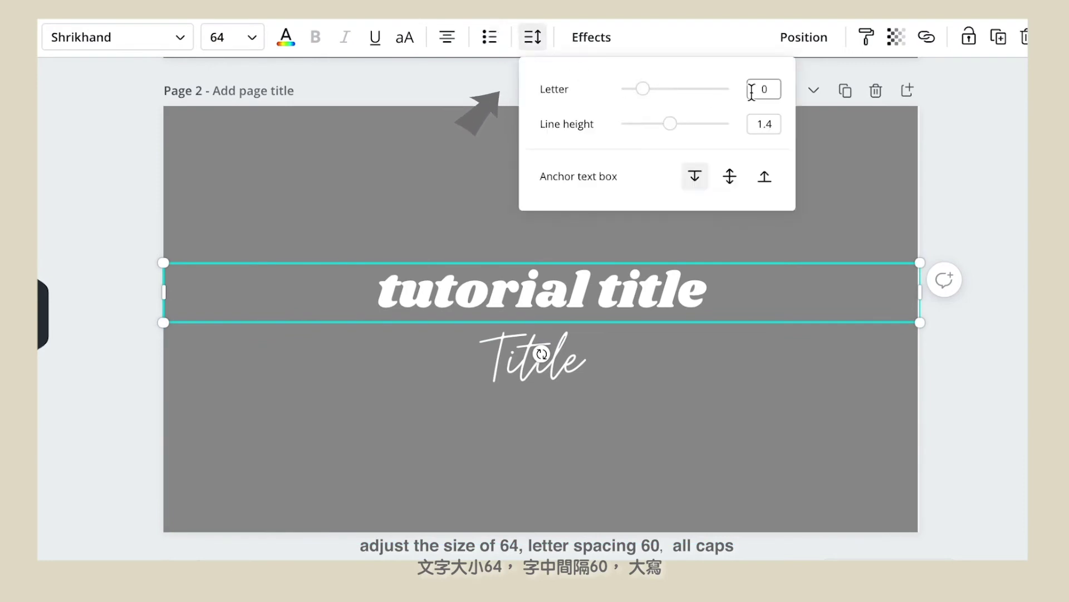
key(Return)
click(404, 39)
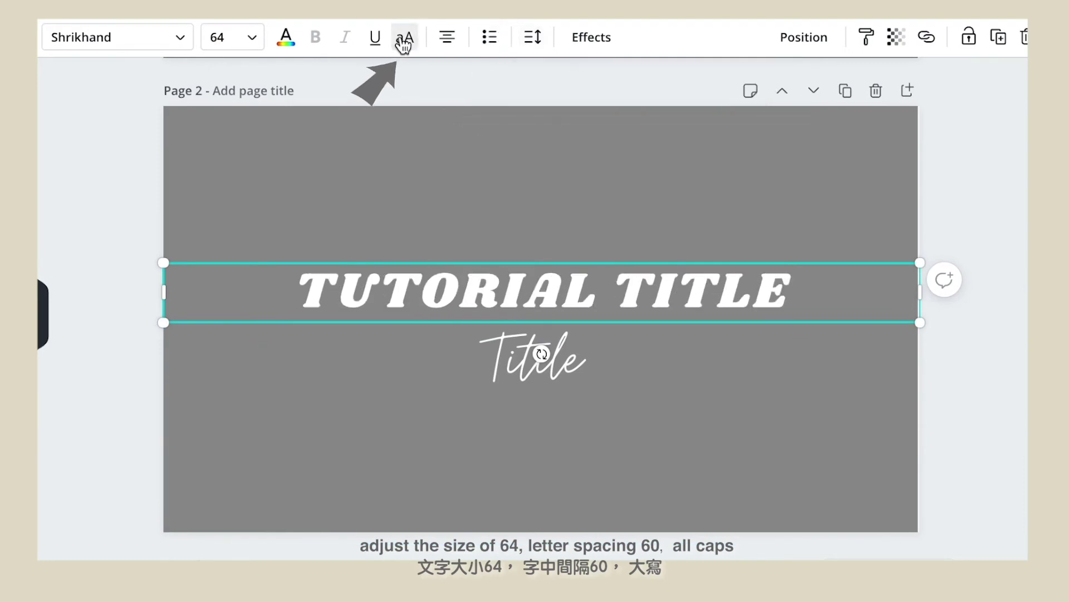
Move the title and script subtitle up the page, and replace the subtitle's text with "Instagram Filters".
drag(544, 290, 543, 229)
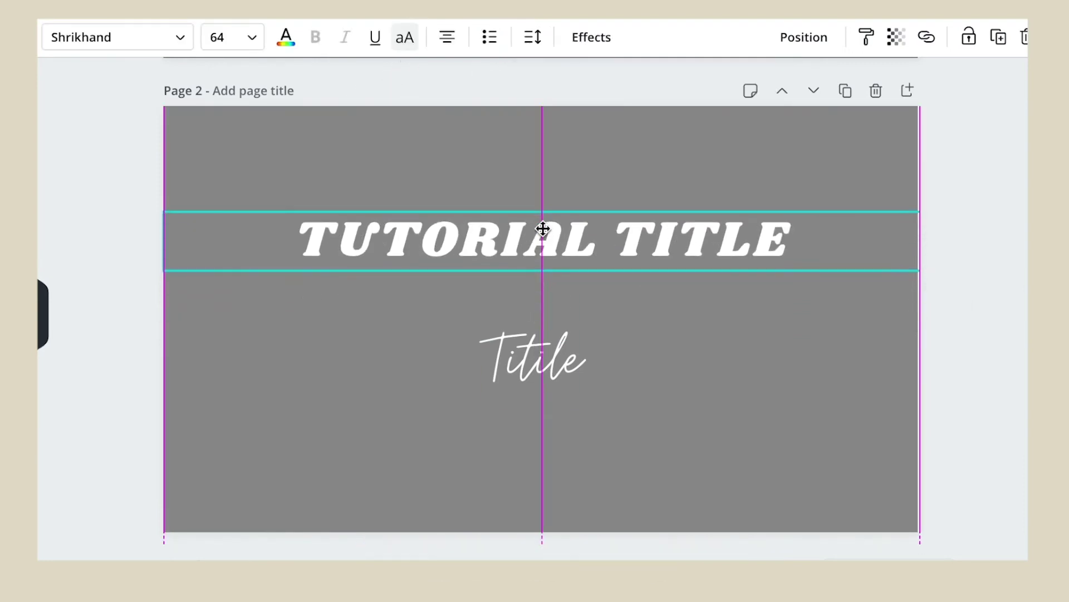
click(542, 334)
drag(543, 334, 542, 320)
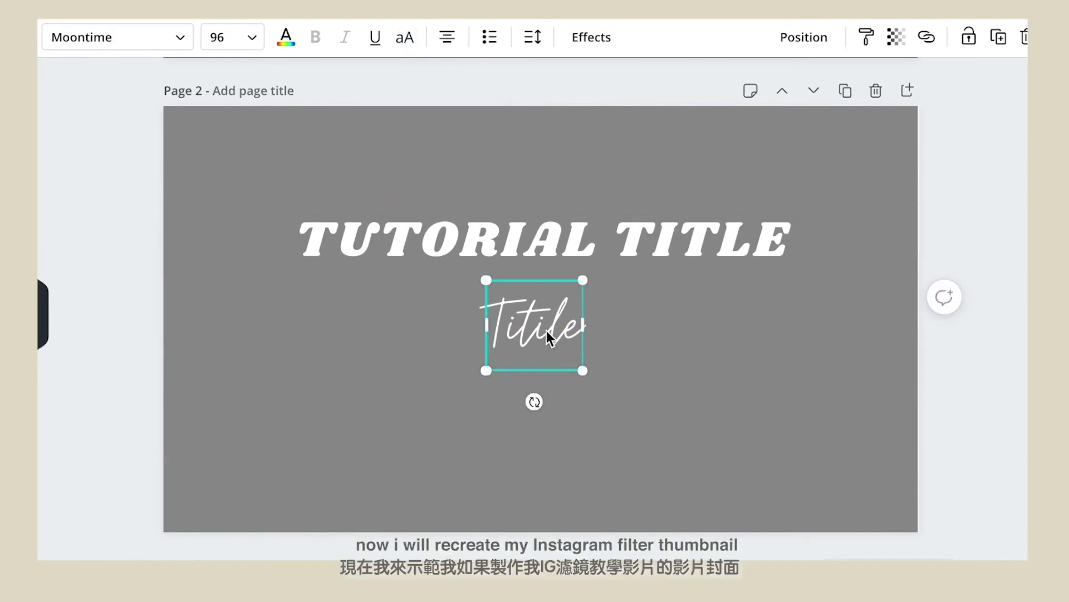
text(Instagram Filters)
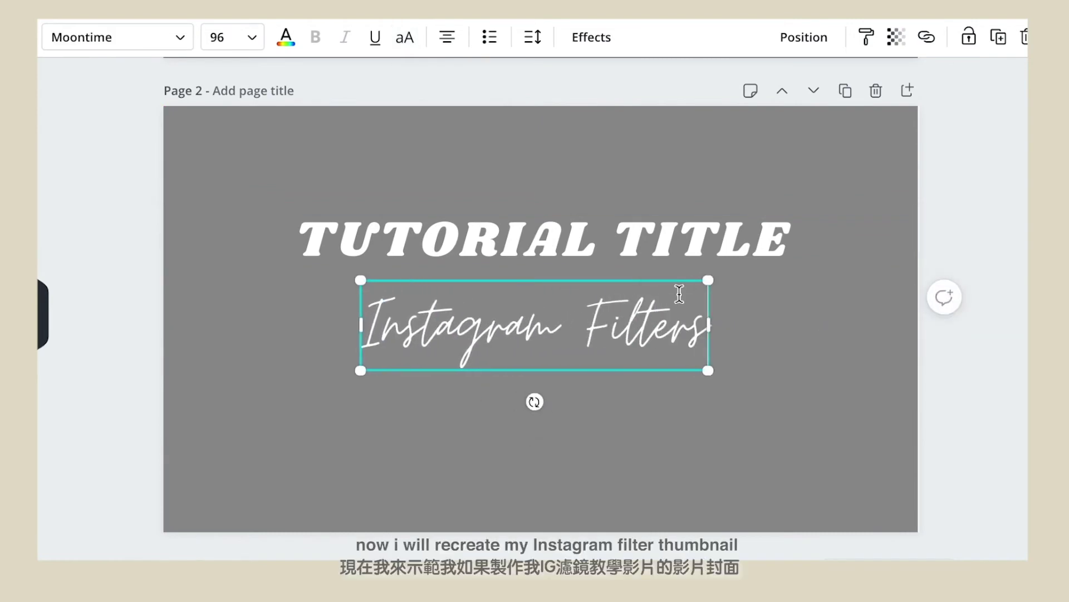
Change the title to "HOW TO MAKE" and bring the title and script subtitle close together around the page's middle.
click(599, 245)
click(593, 245)
text(HOW TO MAKE)
click(515, 184)
drag(516, 247, 515, 272)
click(526, 326)
drag(526, 327, 513, 322)
Duplicate the "Instagram Filters" subtitle and stack the copy almost exactly over the original to thicken the lettering.
key(ctrl+d)
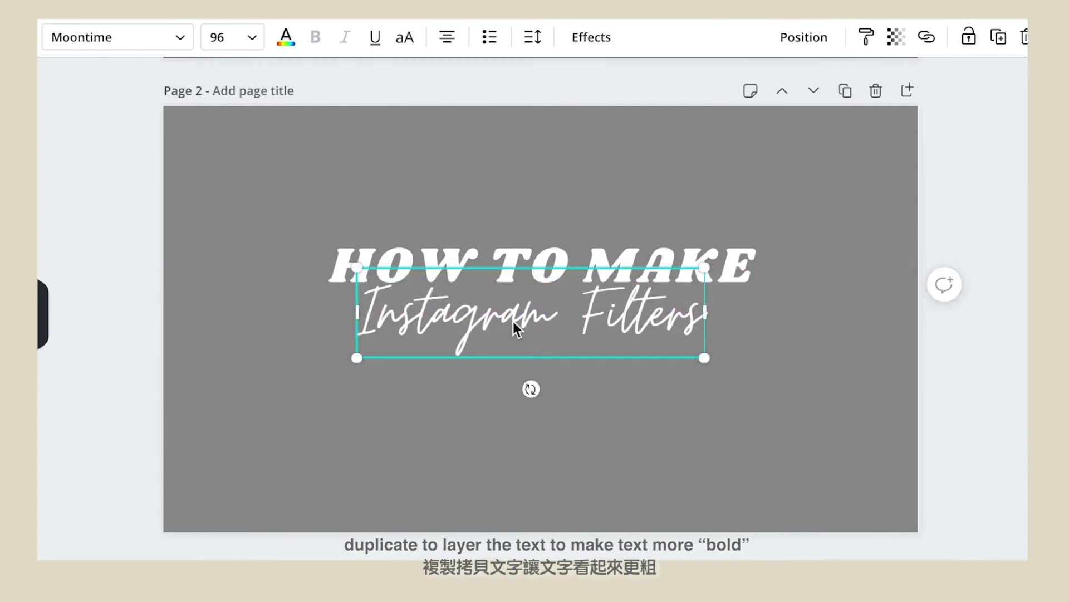
right_click(513, 322)
click(537, 321)
right_click(537, 320)
click(549, 347)
drag(528, 330, 517, 320)
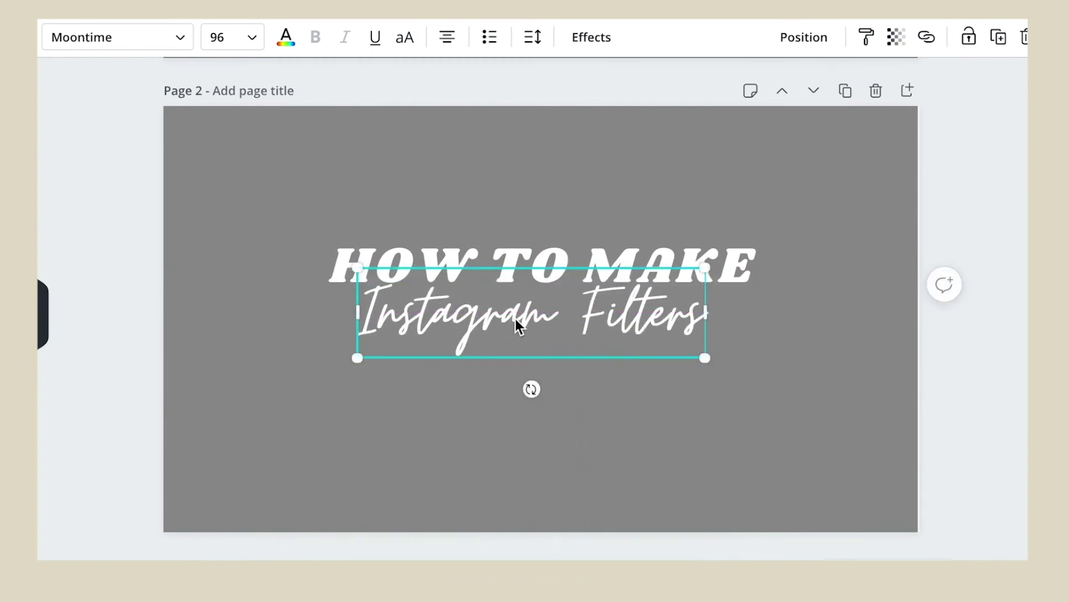
Send the selected "Instagram Filters" copy backward and color it black.
click(808, 37)
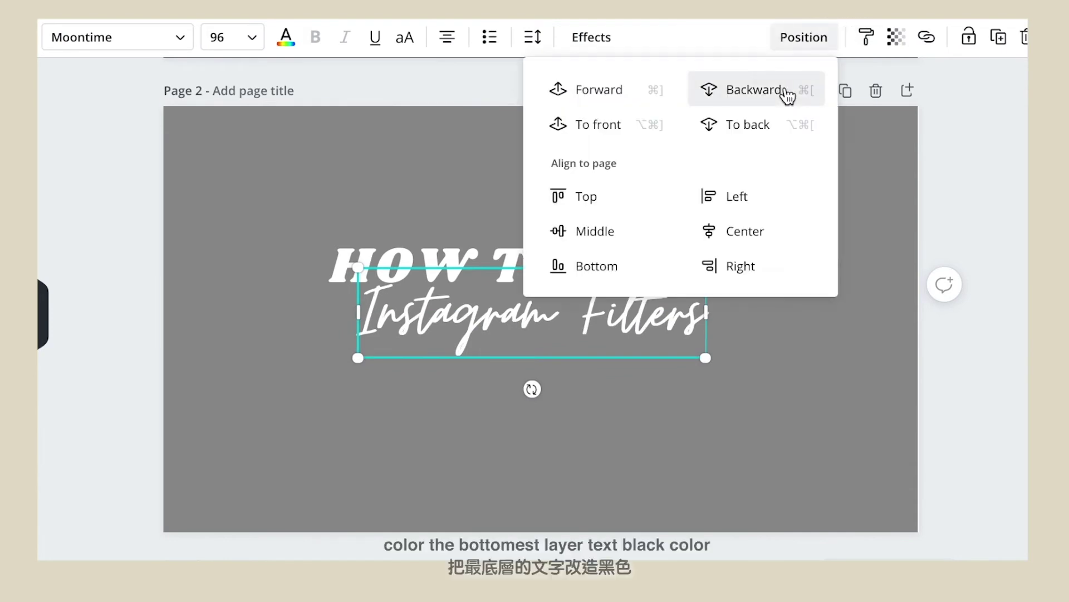
click(286, 37)
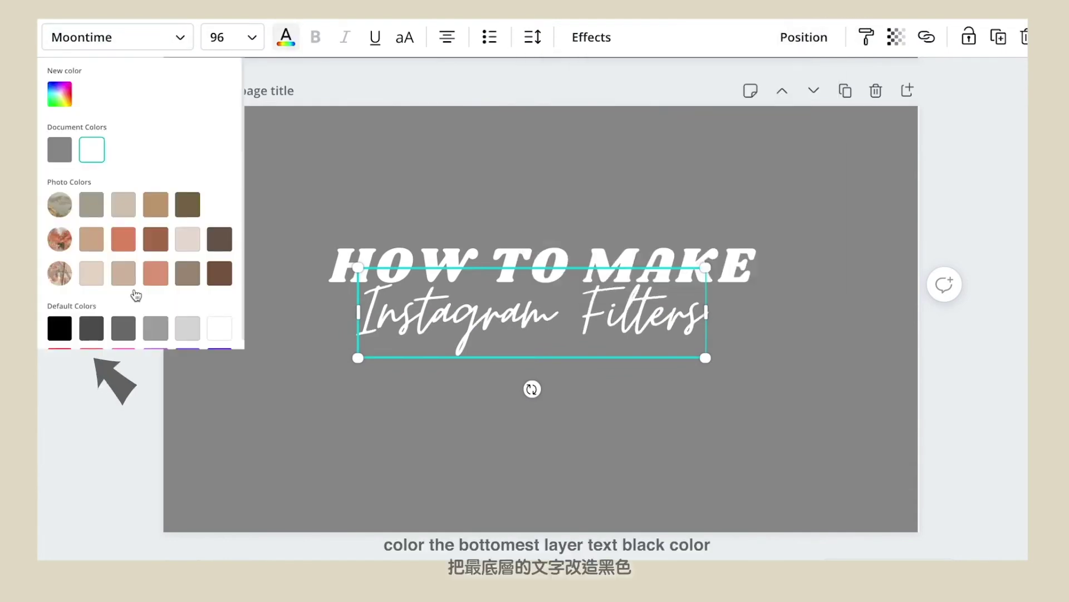
click(60, 328)
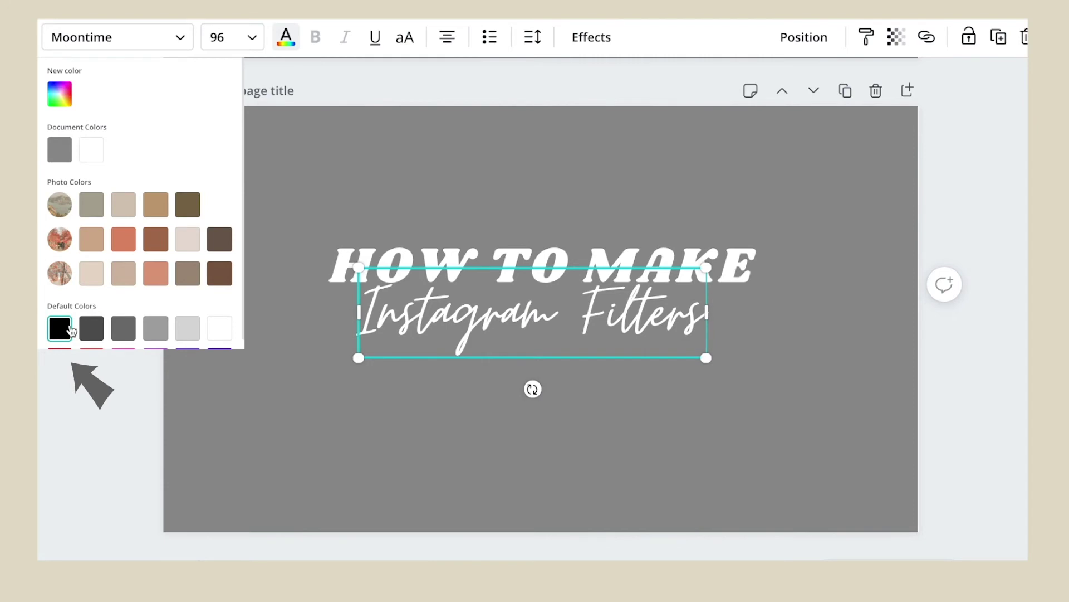
click(275, 323)
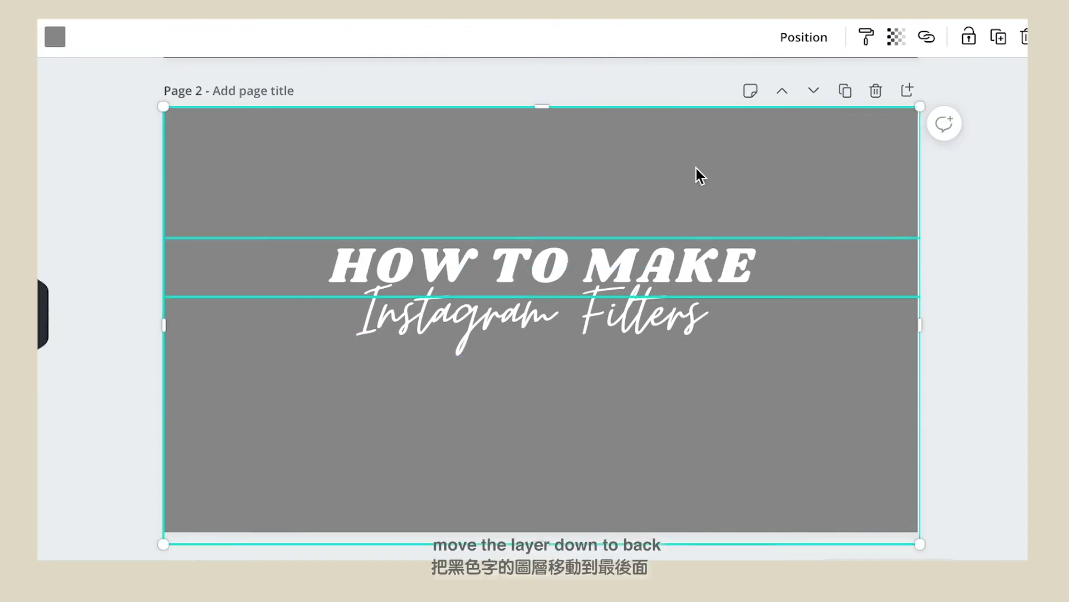
Layer the black "Instagram Filters" copy between the gray background and the white subtitle as a slightly offset soft shadow.
click(810, 45)
click(749, 122)
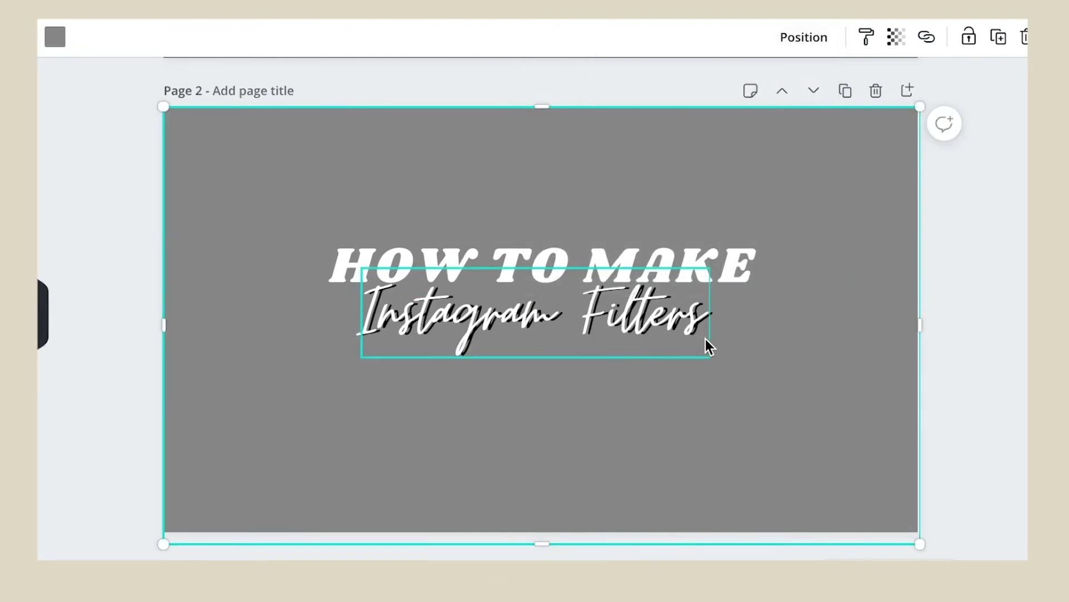
click(630, 341)
click(683, 412)
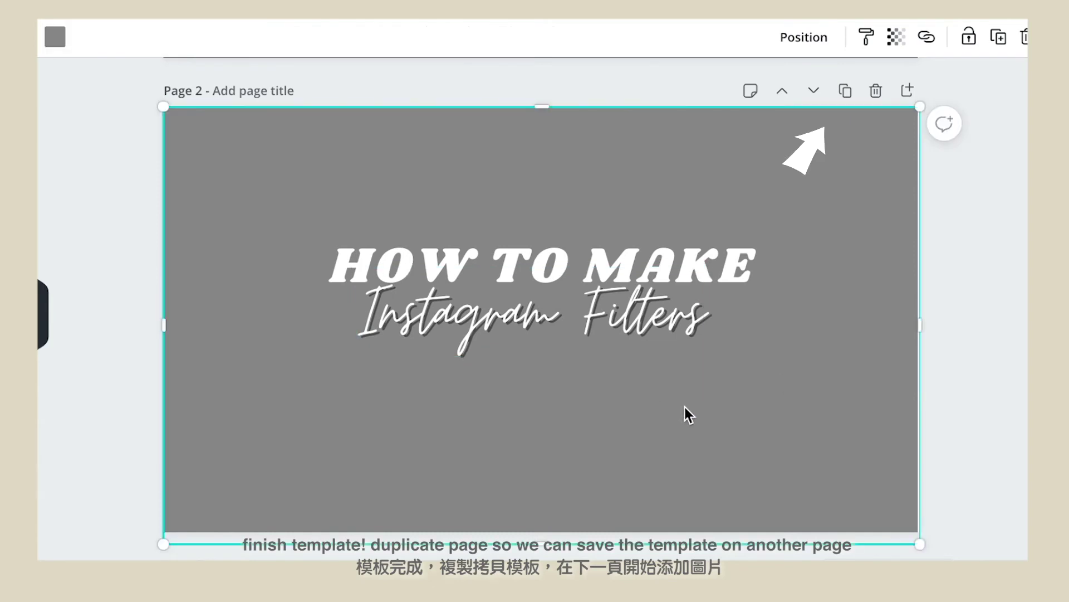
Duplicate the finished template page and add a single full-page photo grid to the copy.
click(991, 368)
click(845, 93)
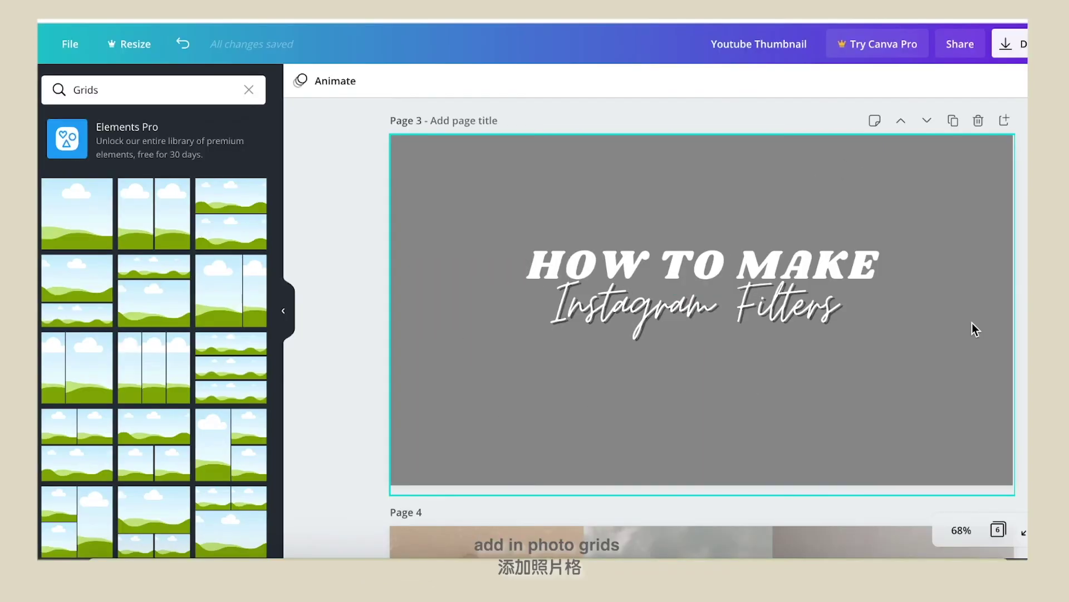
click(92, 224)
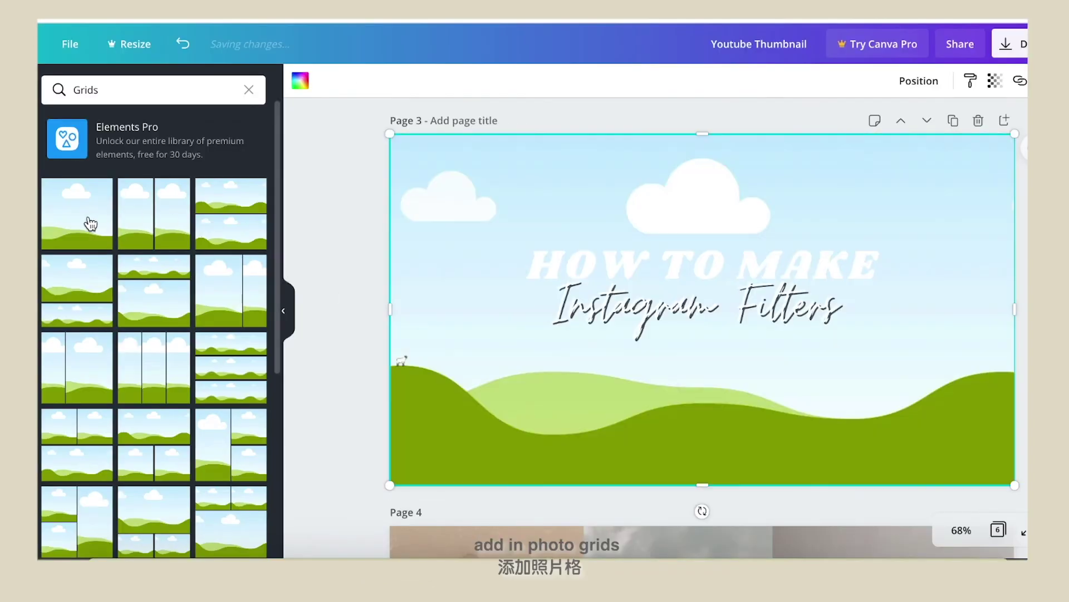
click(363, 333)
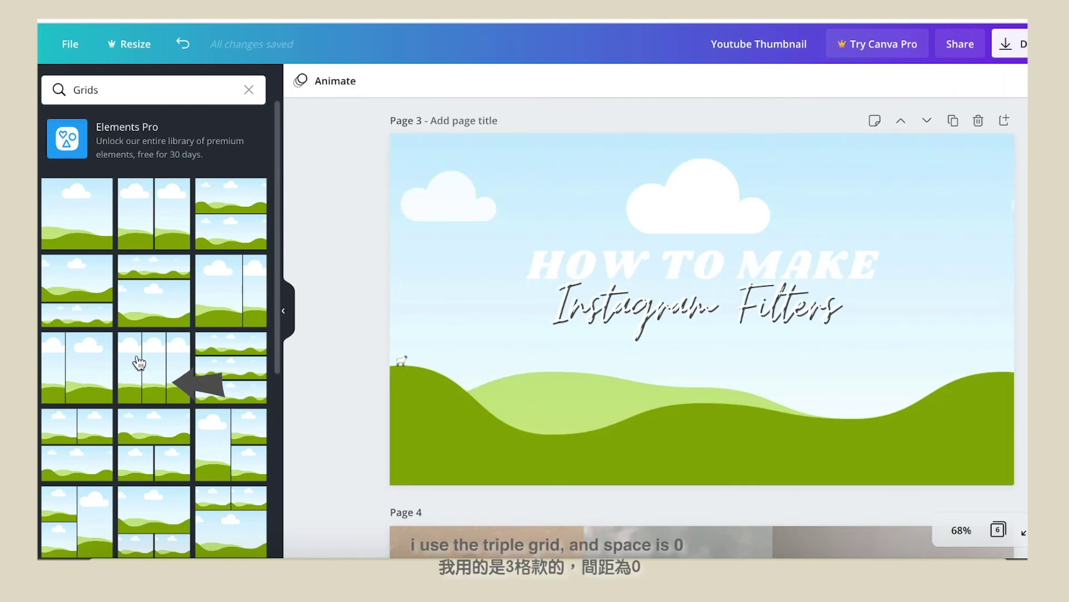
Add the three-column photo grid to the page and set its grid spacing to 0.
click(139, 363)
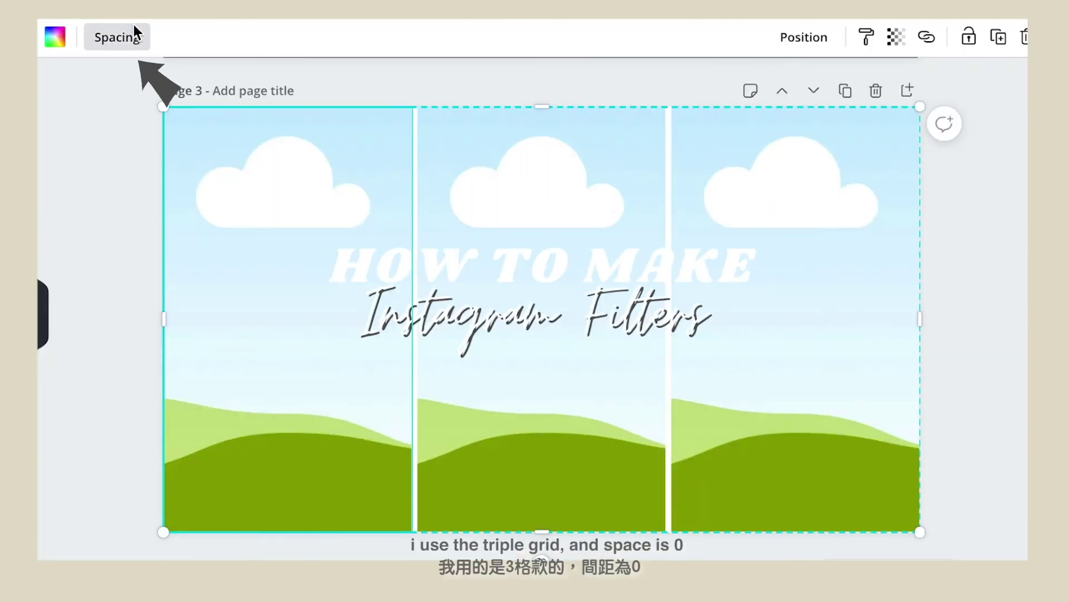
click(134, 27)
drag(205, 78, 162, 89)
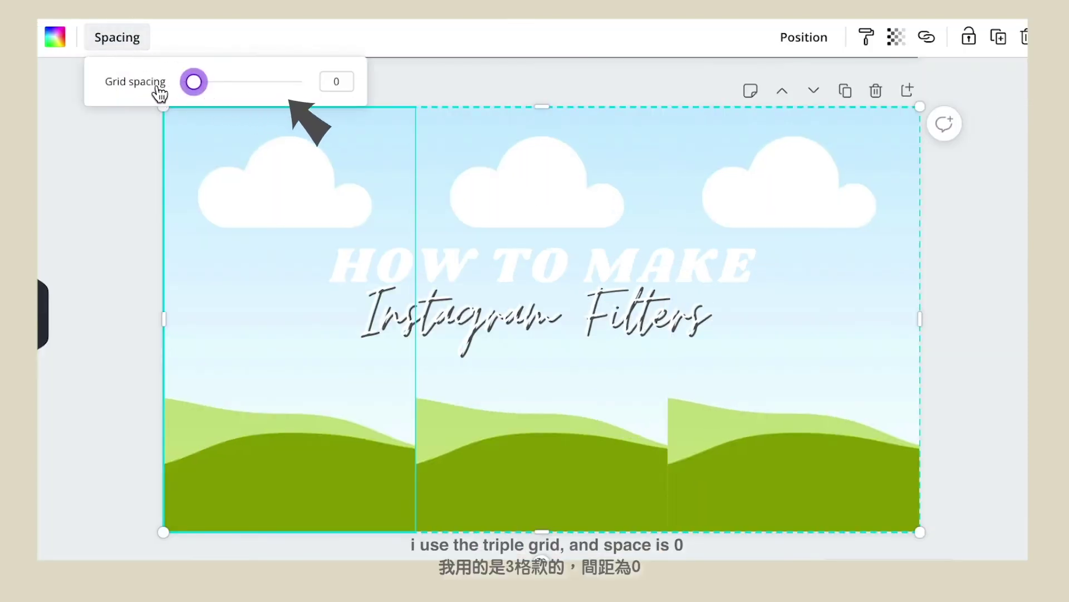
Place the selfie, building and café photos side by side across the page and send all three behind the text.
click(102, 239)
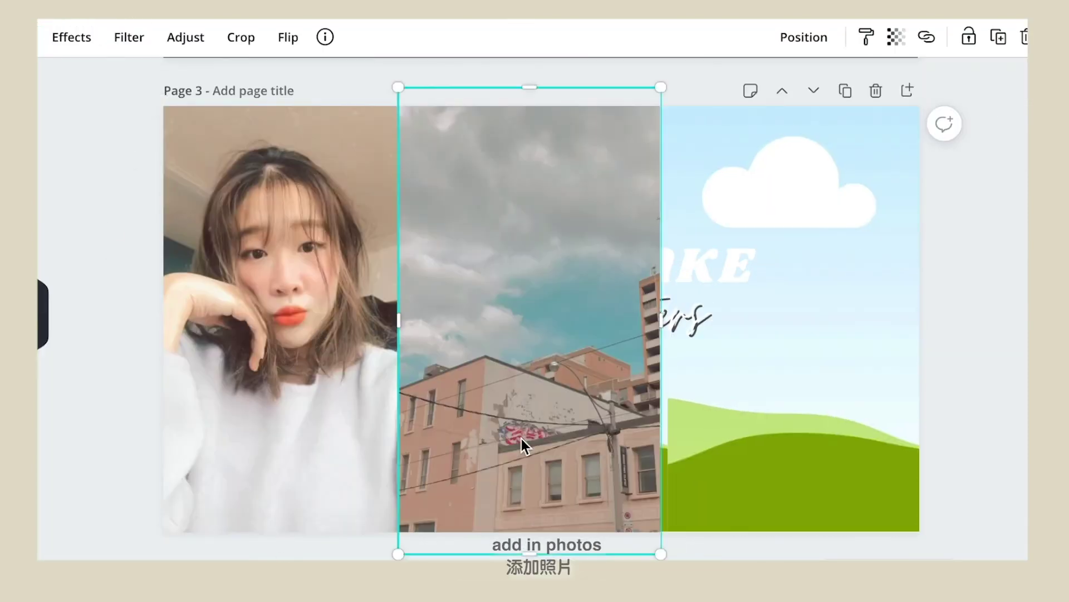
click(790, 387)
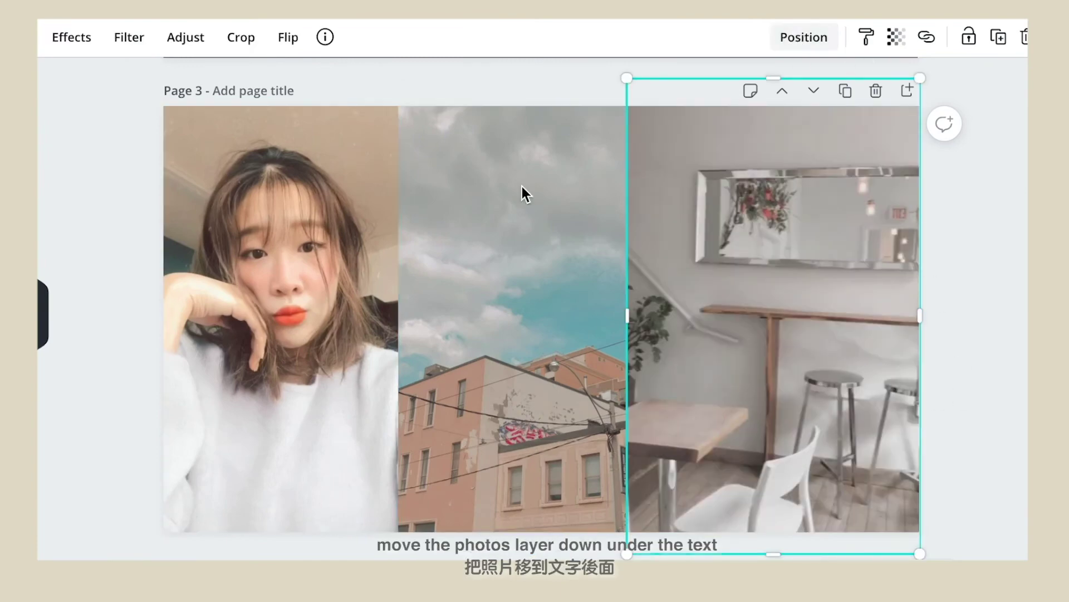
shift+click(522, 186)
shift+click(302, 189)
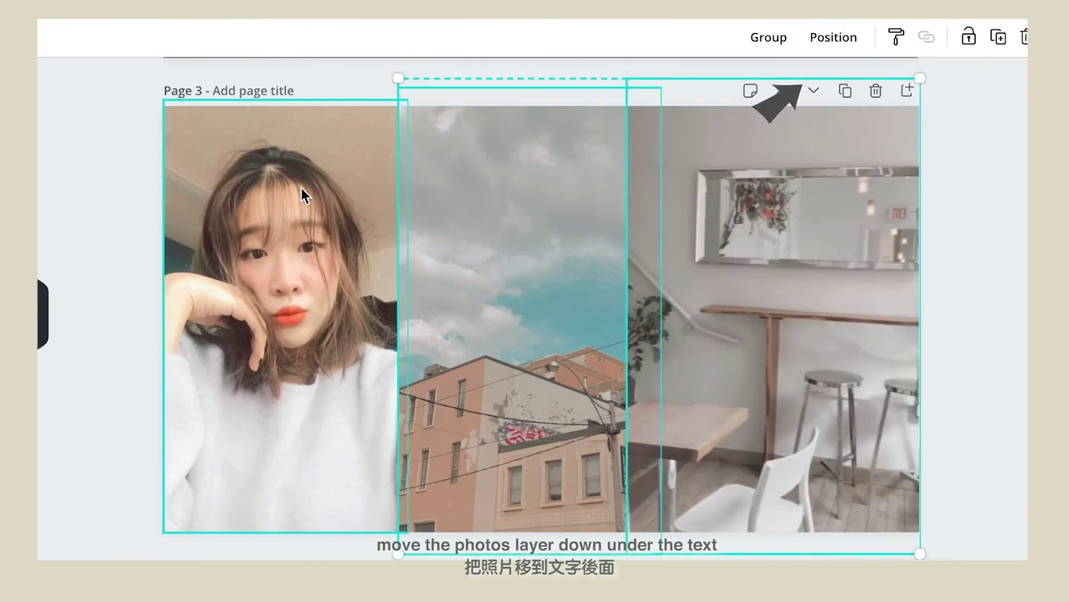
click(833, 41)
click(791, 125)
click(977, 279)
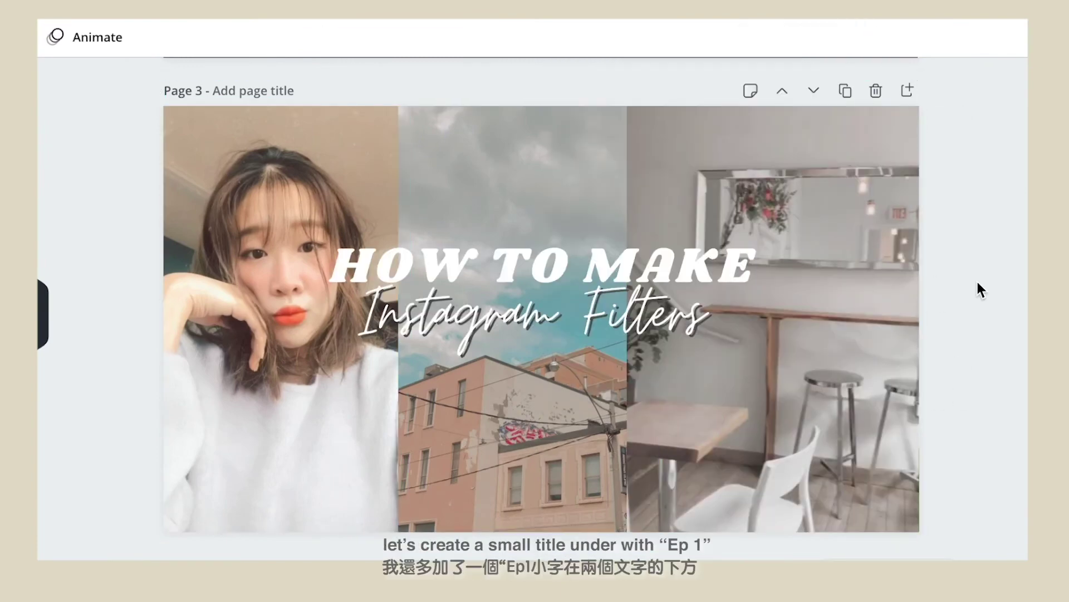
Duplicate the "HOW TO MAKE" title, place the copy below the script subtitle and change its text to "- EP 1 -".
click(615, 257)
drag(614, 253, 592, 337)
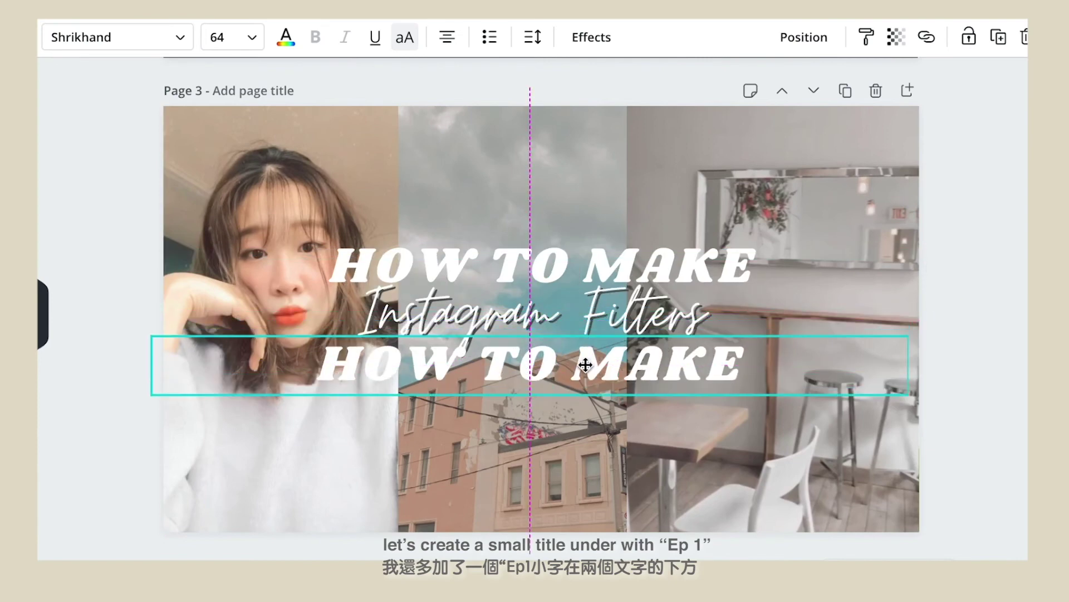
double_click(584, 365)
triple_click(585, 365)
key(BackSpace)
text(- EP)
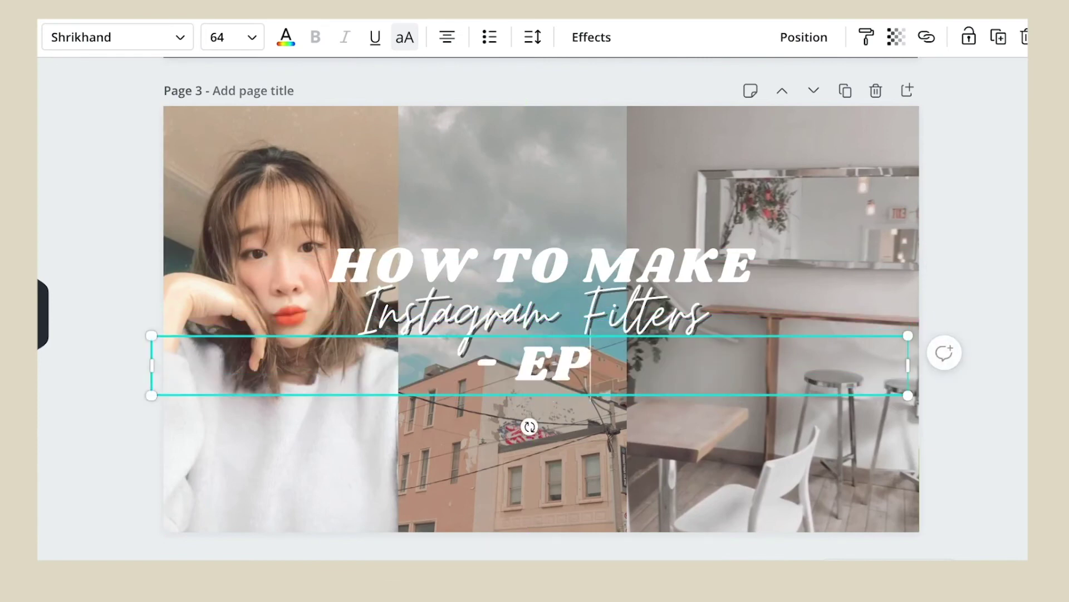
Set the "- EP 1 -" text size to 32 and nudge it slightly down under the script subtitle.
key(ctrl+a)
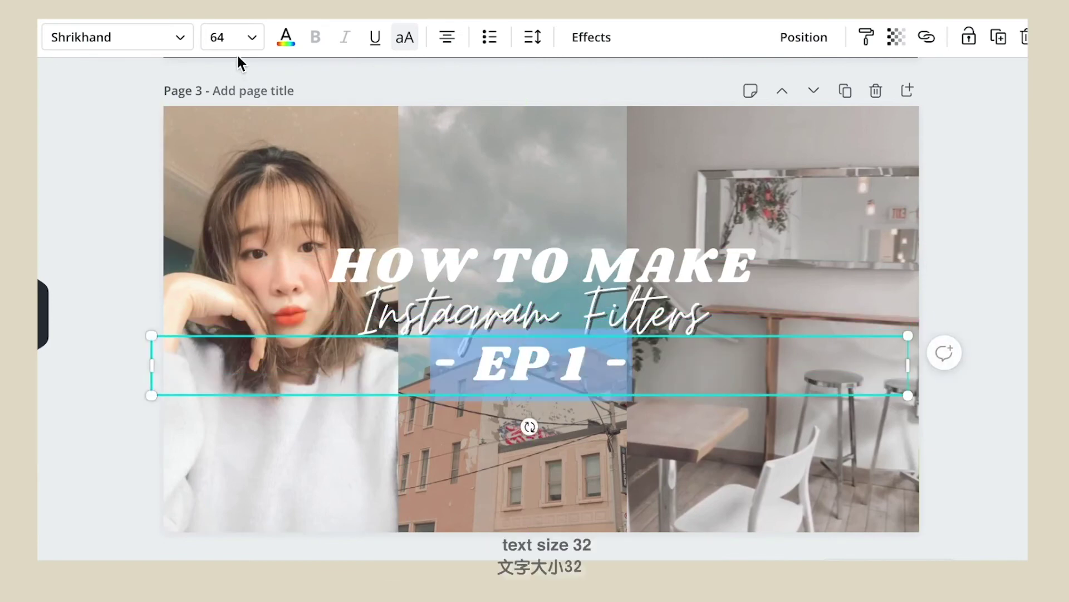
click(232, 38)
click(220, 76)
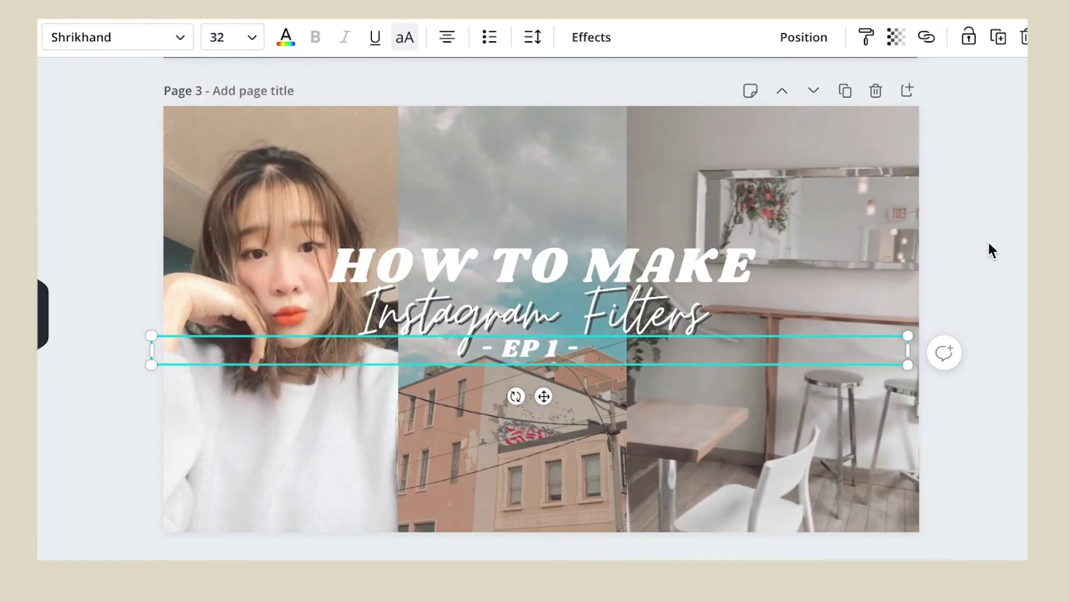
drag(587, 351, 587, 358)
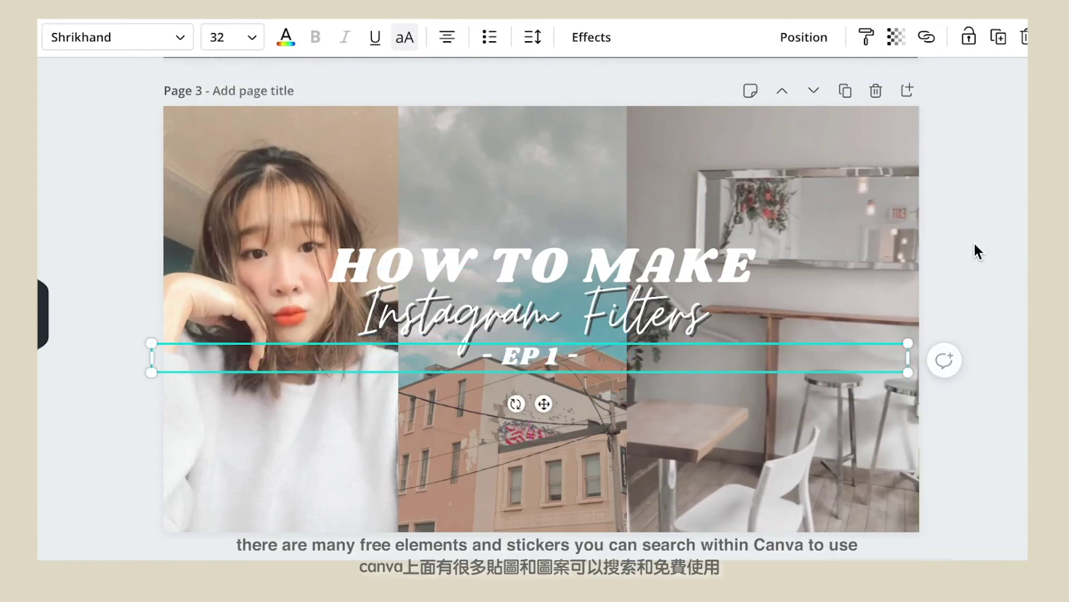
Search the elements for "instagram", add the white Instagram logo, shrink it and place it above the title.
click(974, 251)
click(135, 73)
text(instagram)
key(Return)
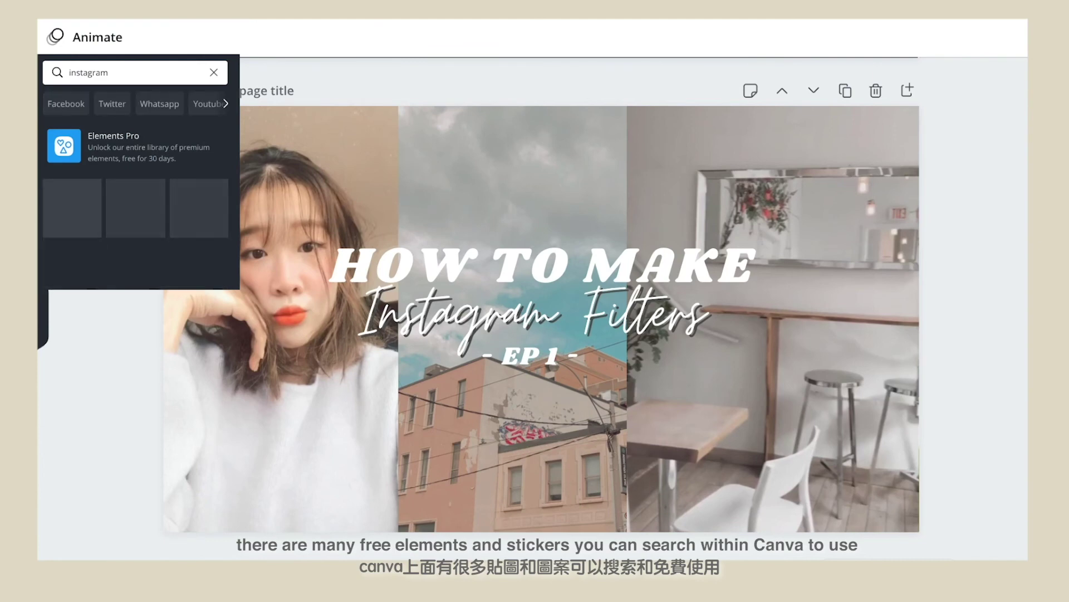
scroll(135, 207, down, 1)
click(72, 180)
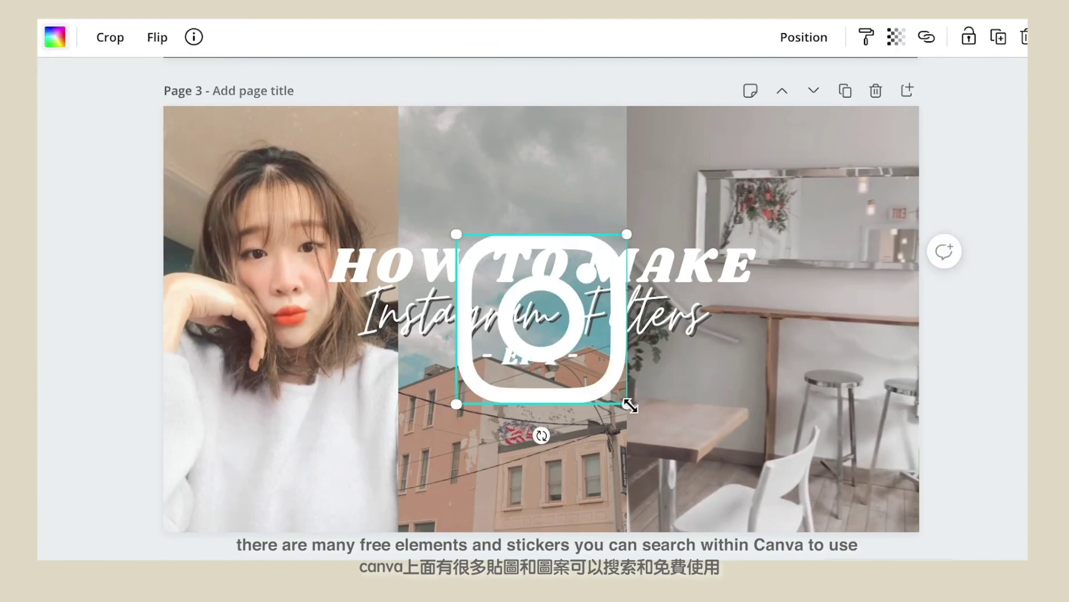
drag(630, 406, 537, 300)
drag(492, 270, 554, 184)
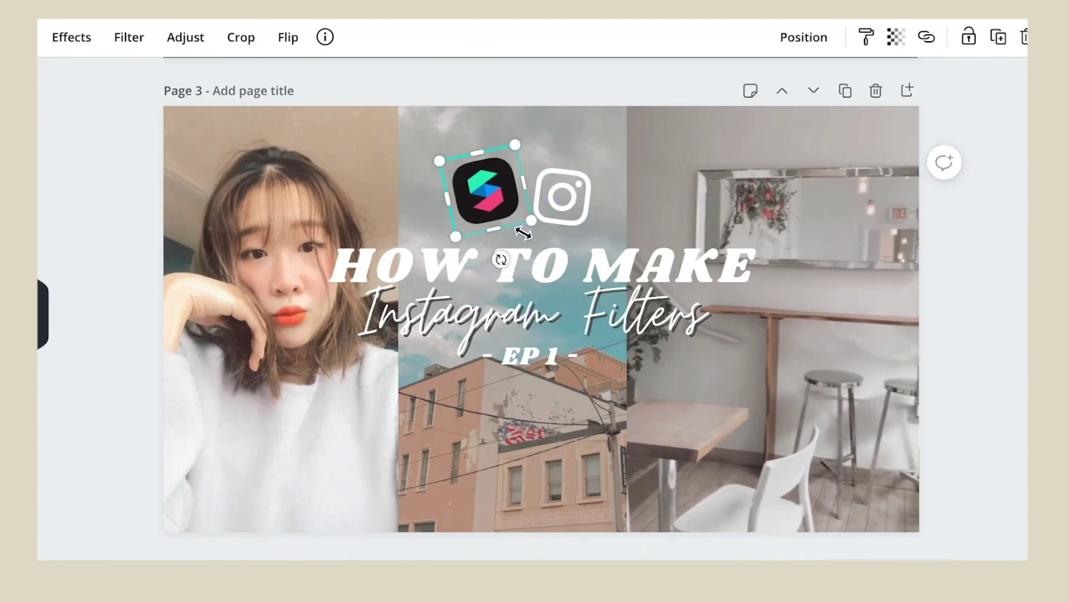
Shift the title texts down a little and lower the two app logos together to sit just above the title.
drag(568, 264, 568, 286)
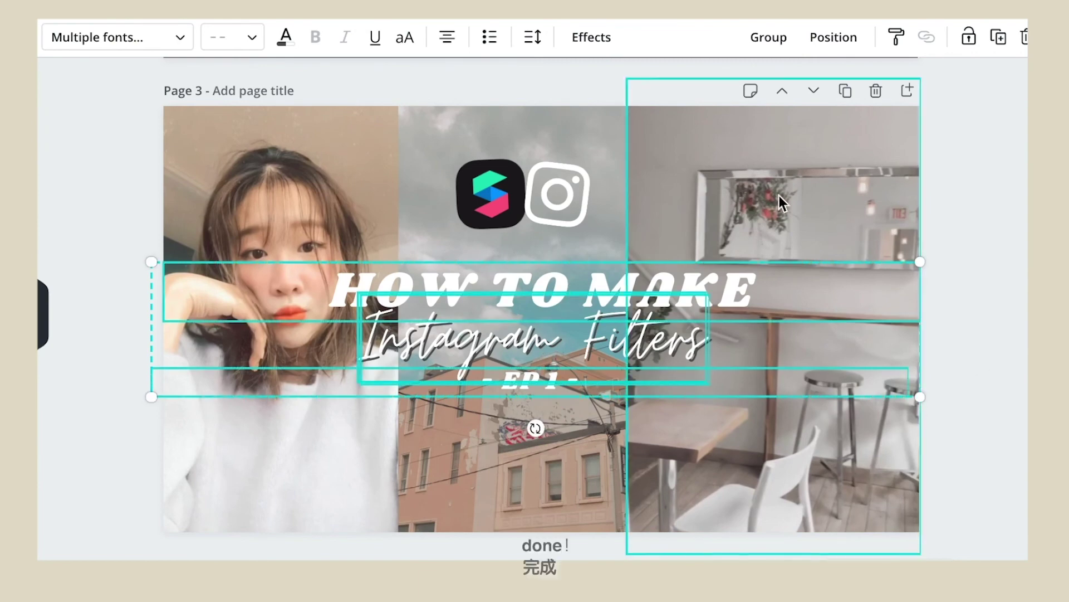
click(490, 194)
shift+click(561, 198)
drag(561, 198, 568, 221)
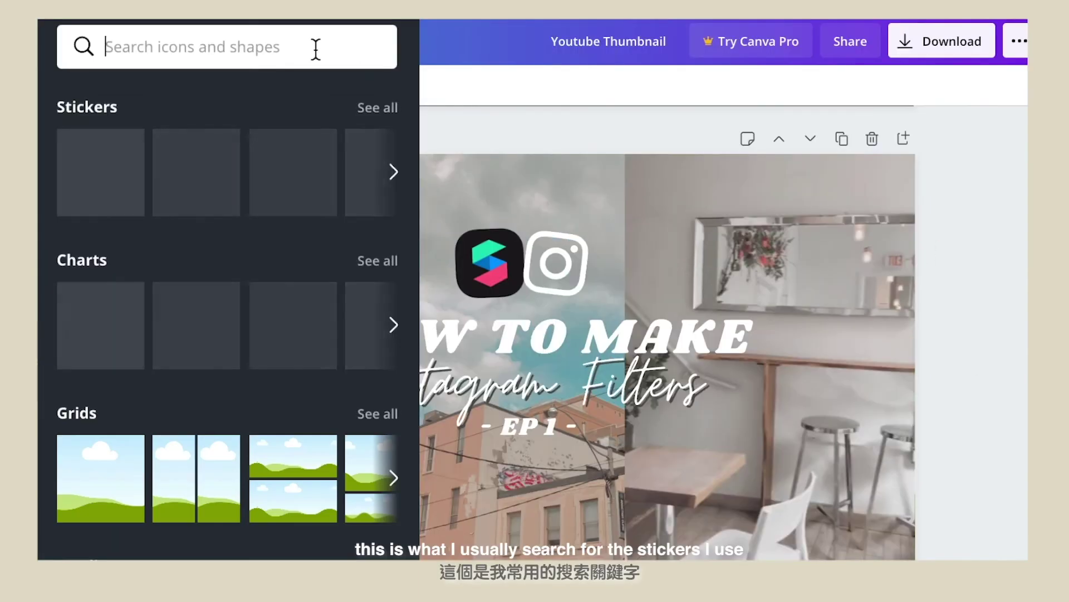
Browse the sticker results for the search terms "doodles" and "sketch".
click(316, 48)
text(doodles)
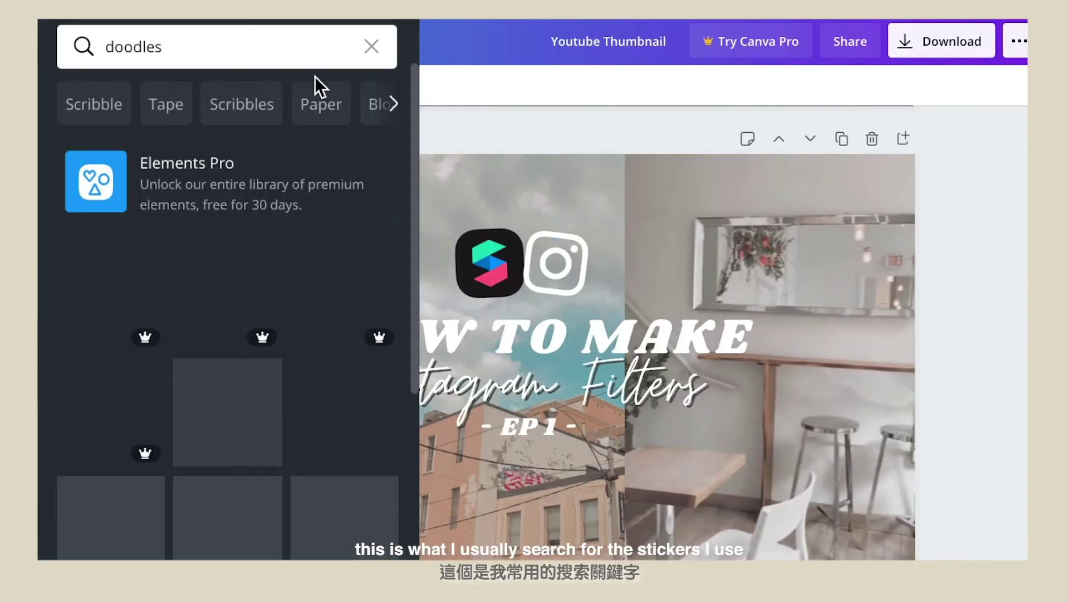
scroll(346, 251, down, 10)
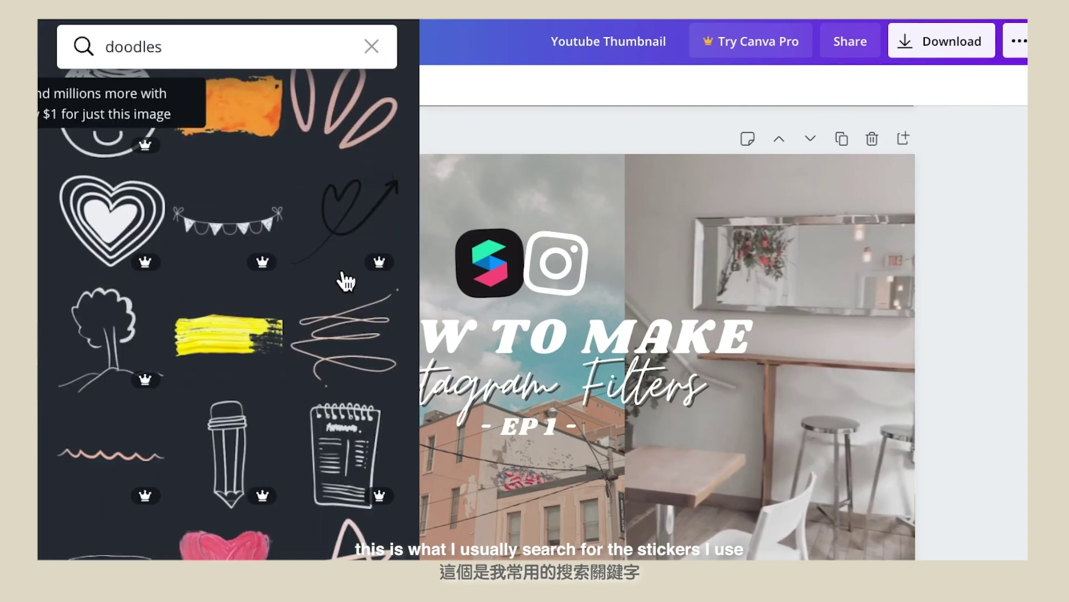
scroll(343, 281, down, 5)
scroll(351, 357, down, 6)
text(sk)
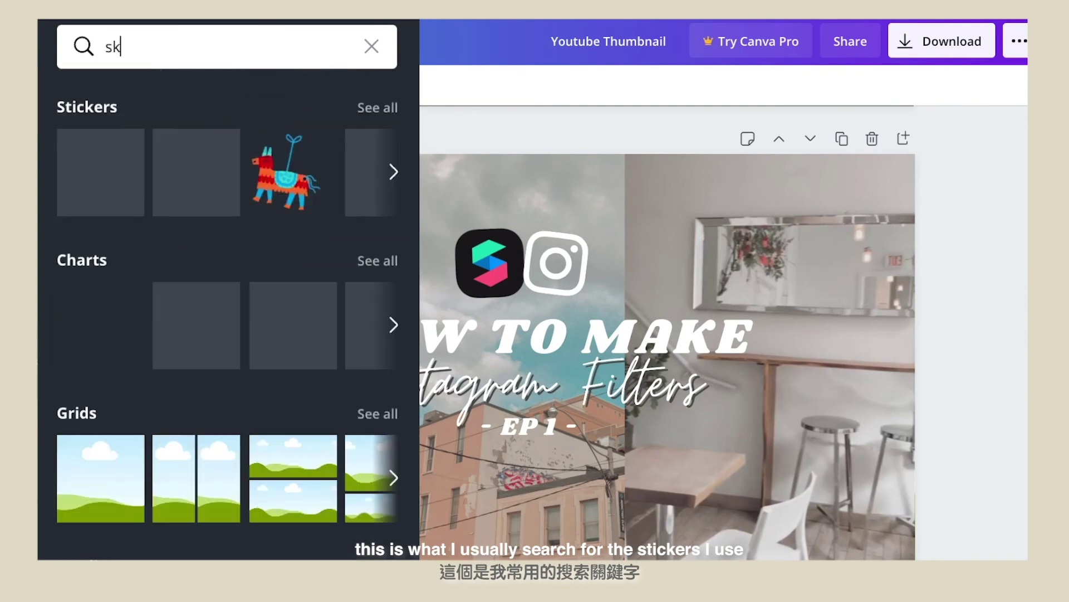
text(etch)
key(Return)
scroll(351, 267, down, 7)
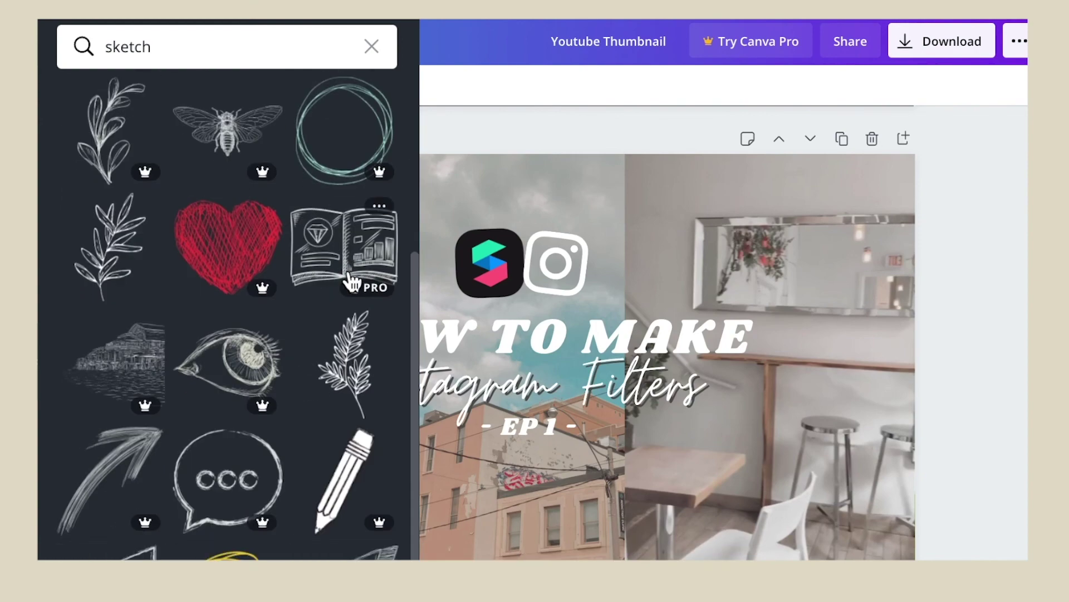
scroll(352, 282, down, 15)
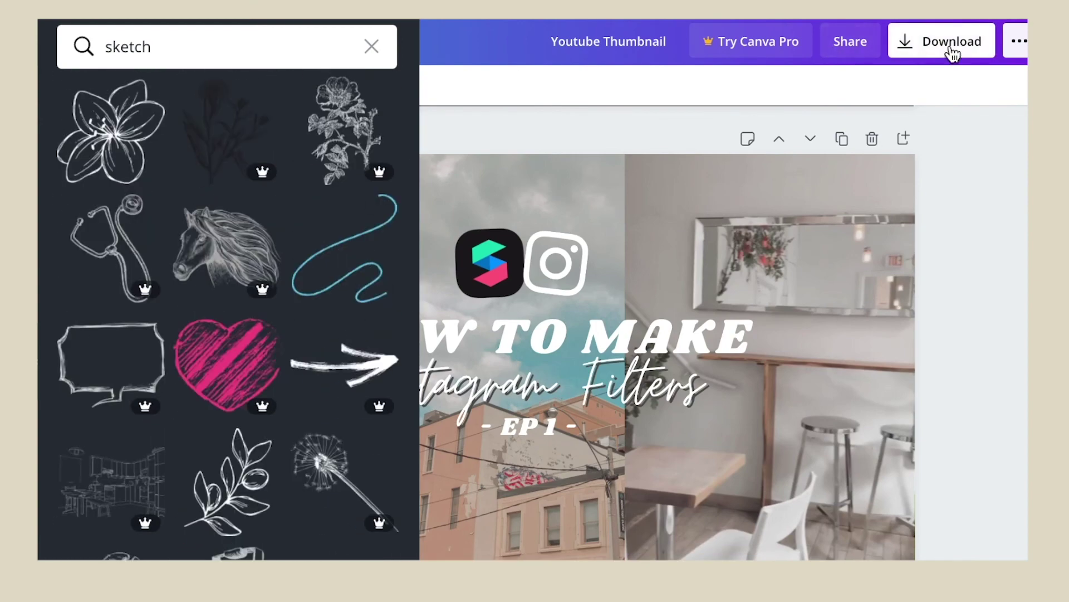
Open the download settings for the thumbnail as PNG and choose which pages to export.
click(941, 44)
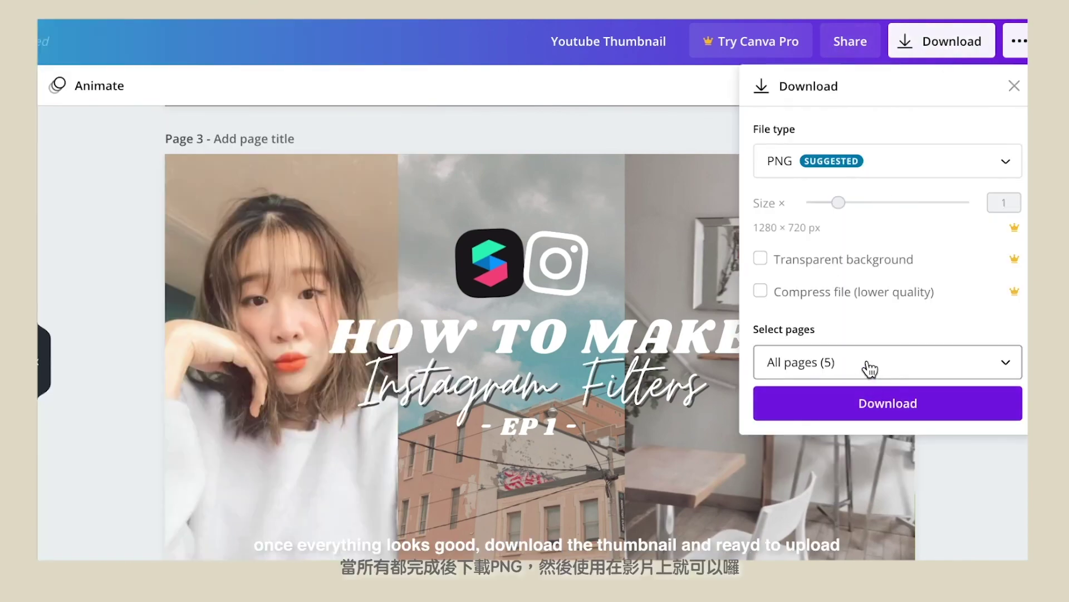
click(872, 363)
click(890, 217)
click(950, 315)
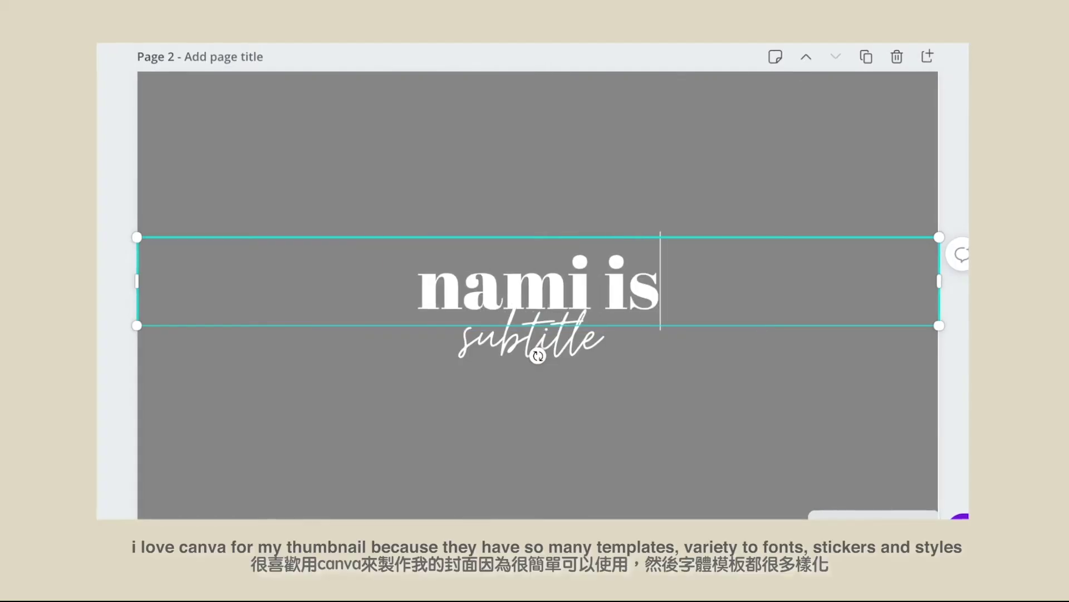
Set the title to "nami island" and the subtitle to "daytrip vlog", and move the subtitle above the title's left part.
text(land)
double_click(529, 341)
text(daytrip vlog)
drag(604, 329, 504, 220)
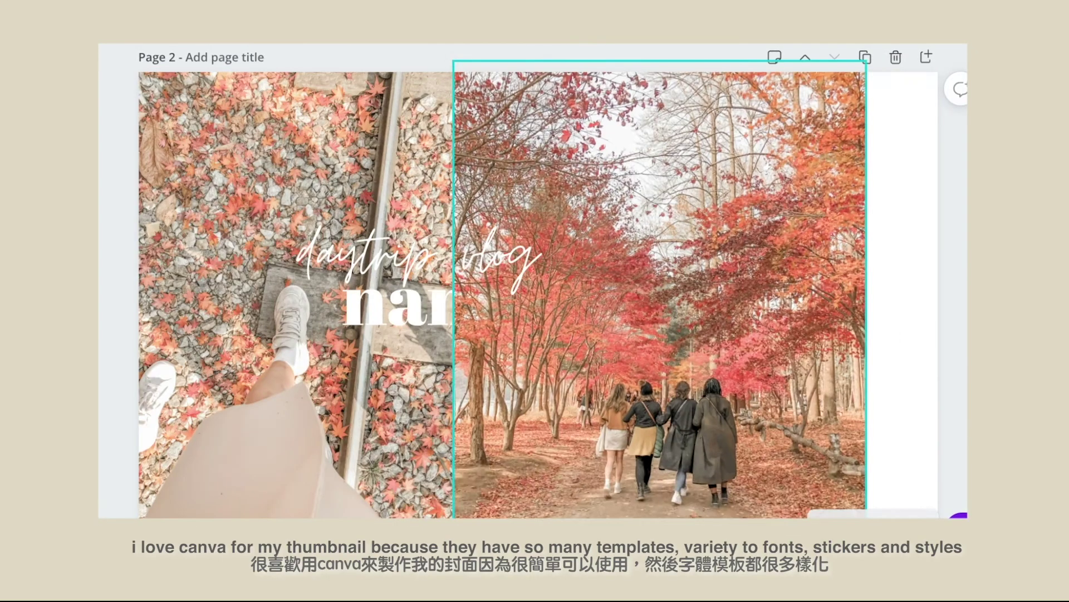
Fit the railway-track and autumn forest photos side by side behind the text, enlarging the track photo and narrowing its right edge.
click(736, 78)
drag(862, 352, 863, 365)
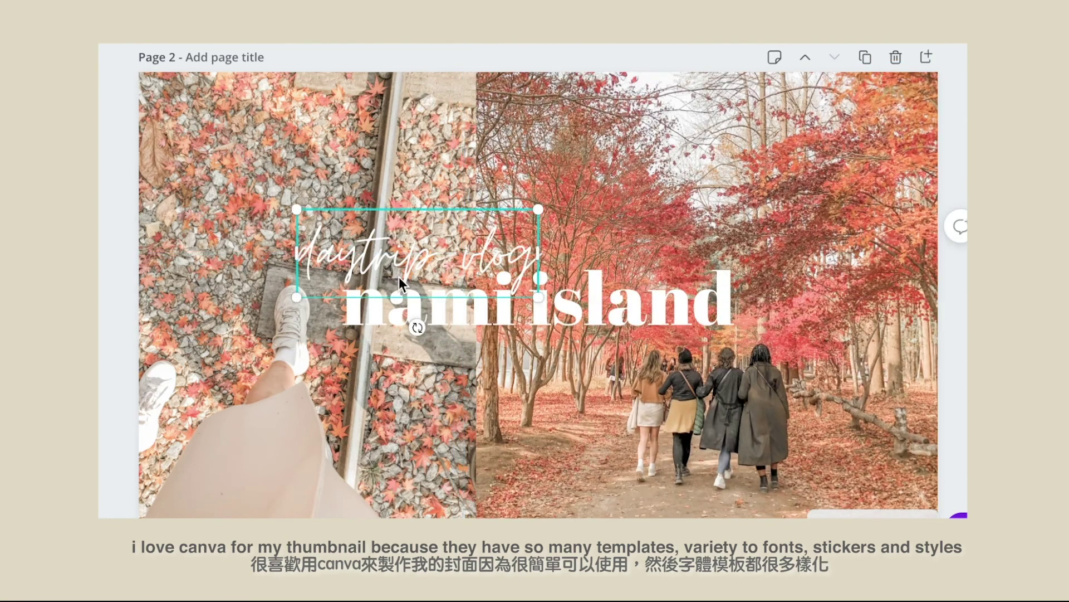
click(414, 329)
drag(477, 517, 544, 601)
drag(413, 357, 343, 295)
drag(476, 293, 449, 293)
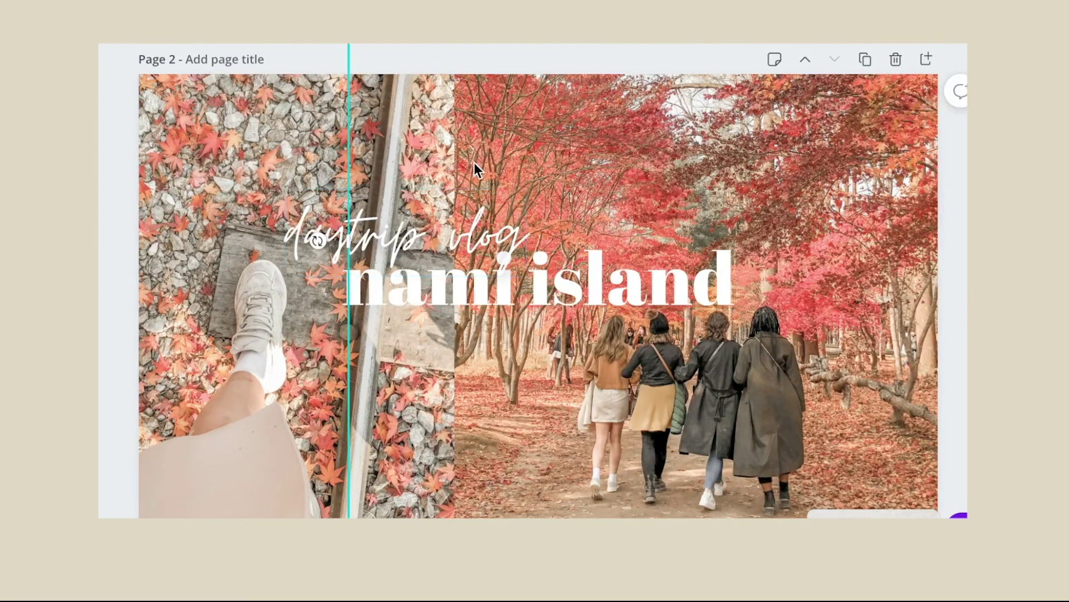
click(484, 281)
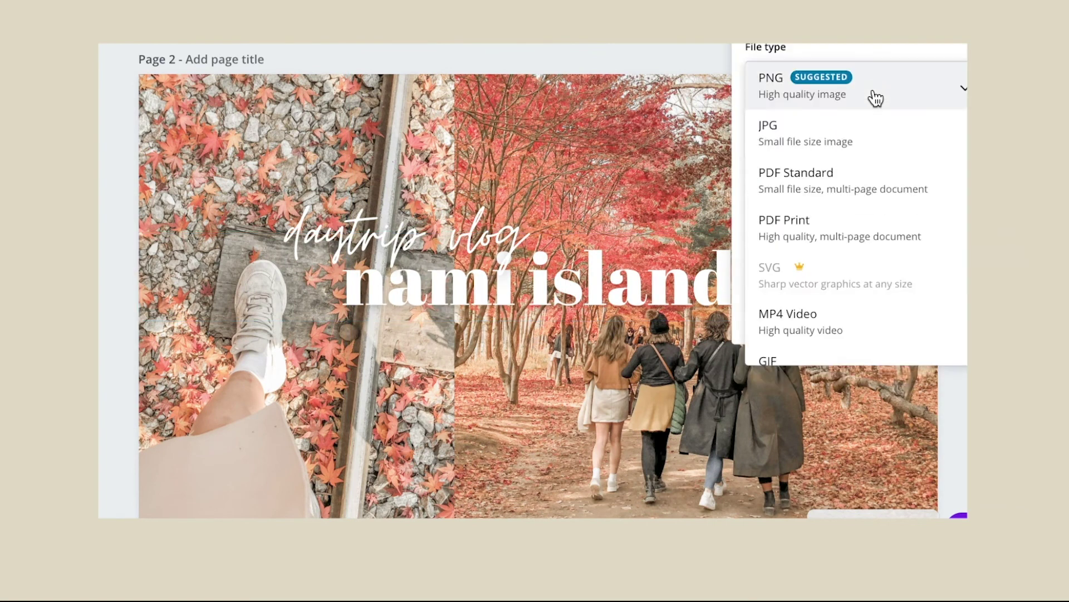
Choose PNG as the file type for the nami island thumbnail and select the page to download.
click(874, 98)
click(852, 272)
click(836, 425)
click(854, 475)
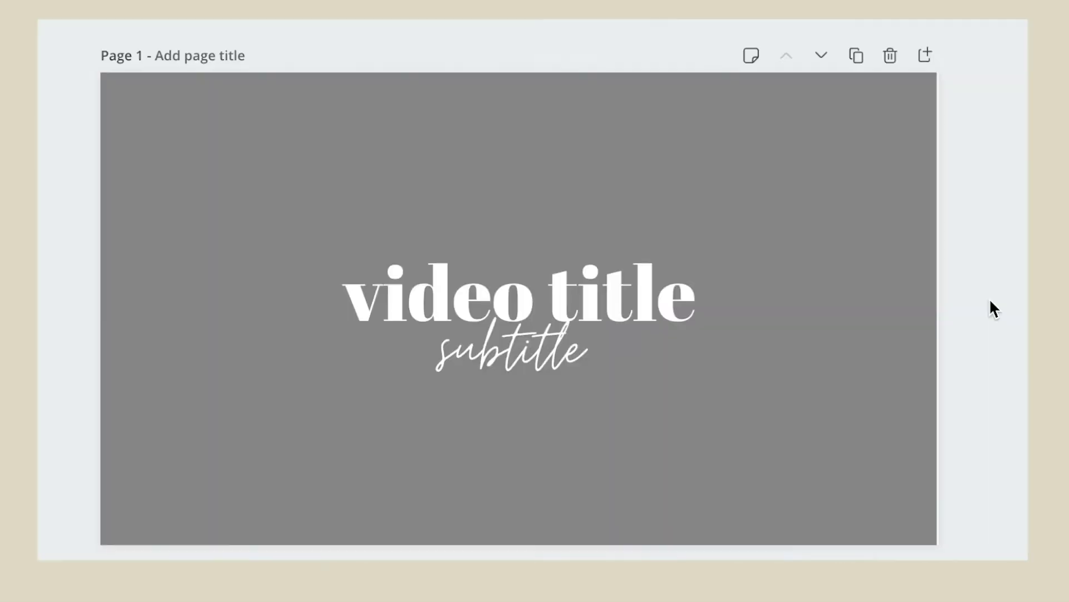
Look through the document's pages to review the title template and the finished thumbnail designs.
scroll(990, 298, down, 10)
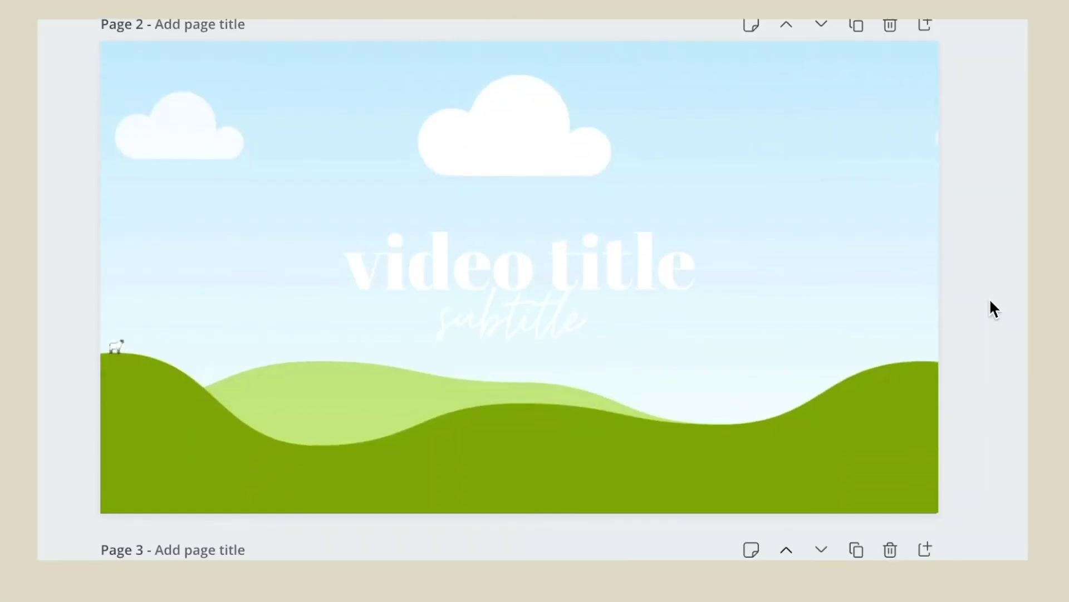
scroll(978, 369, down, 8)
scroll(990, 373, down, 15)
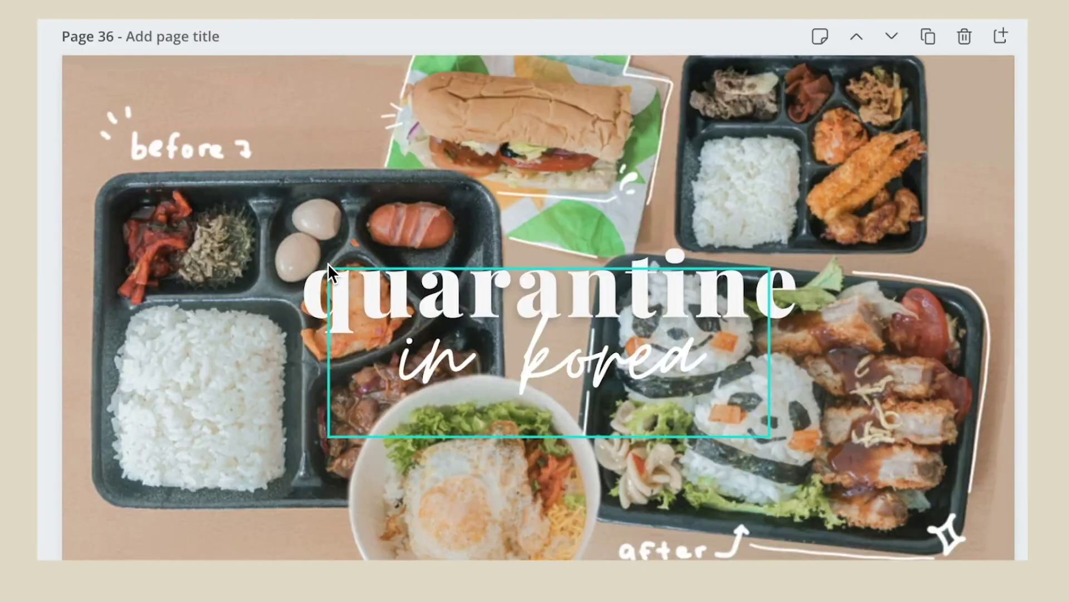
scroll(328, 267, up, 2)
scroll(327, 268, down, 6)
scroll(328, 263, down, 15)
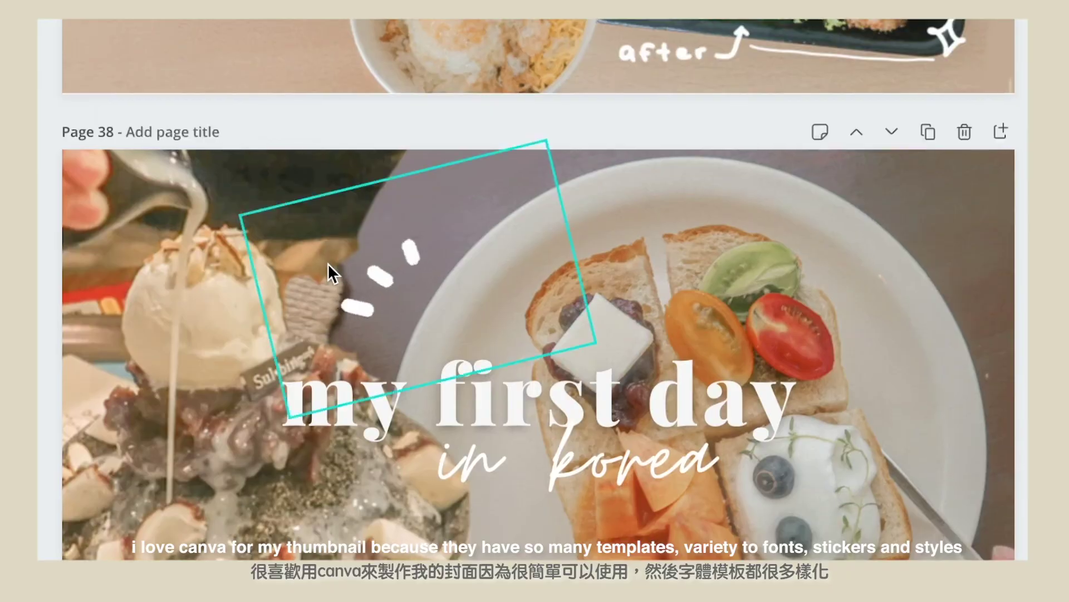
scroll(328, 263, up, 8)
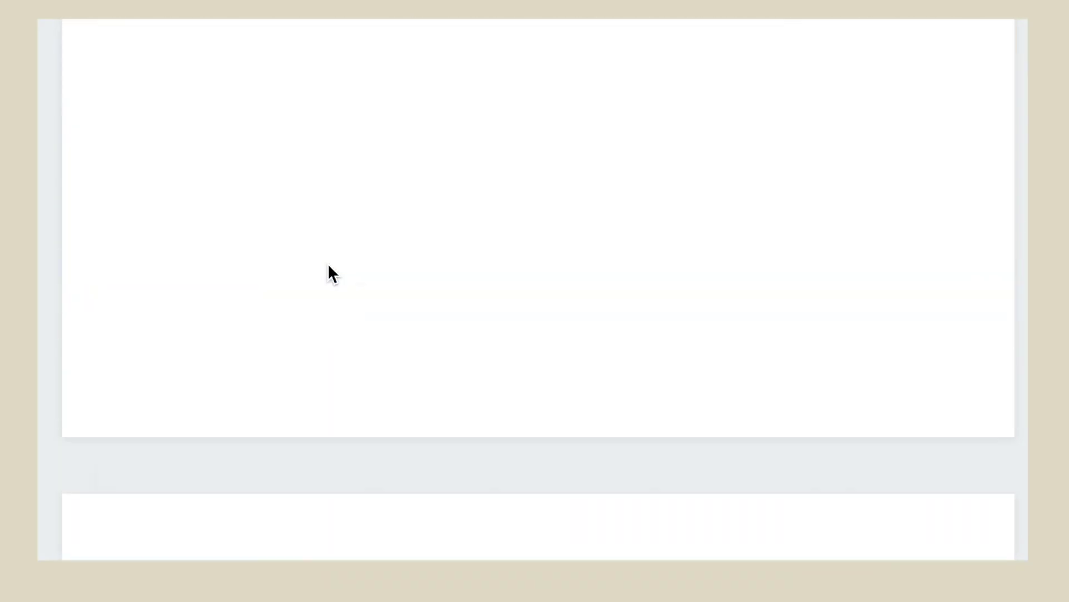